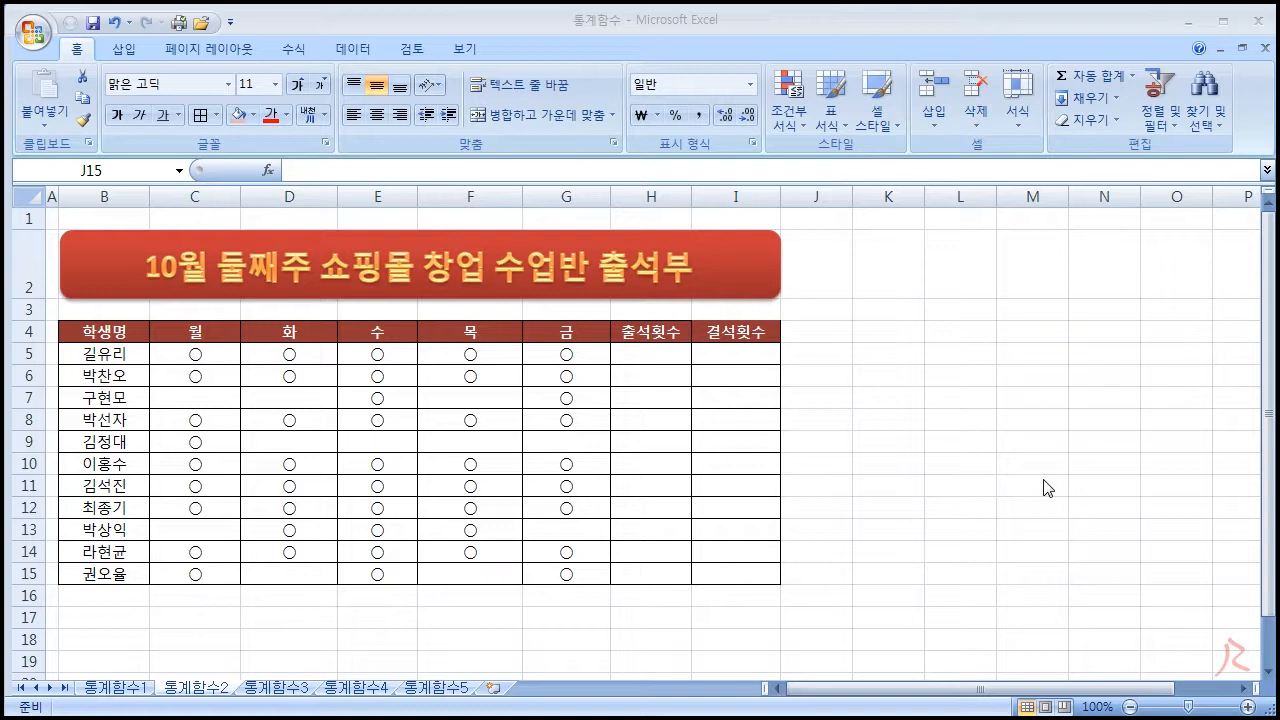
pyautogui.click(640, 352)
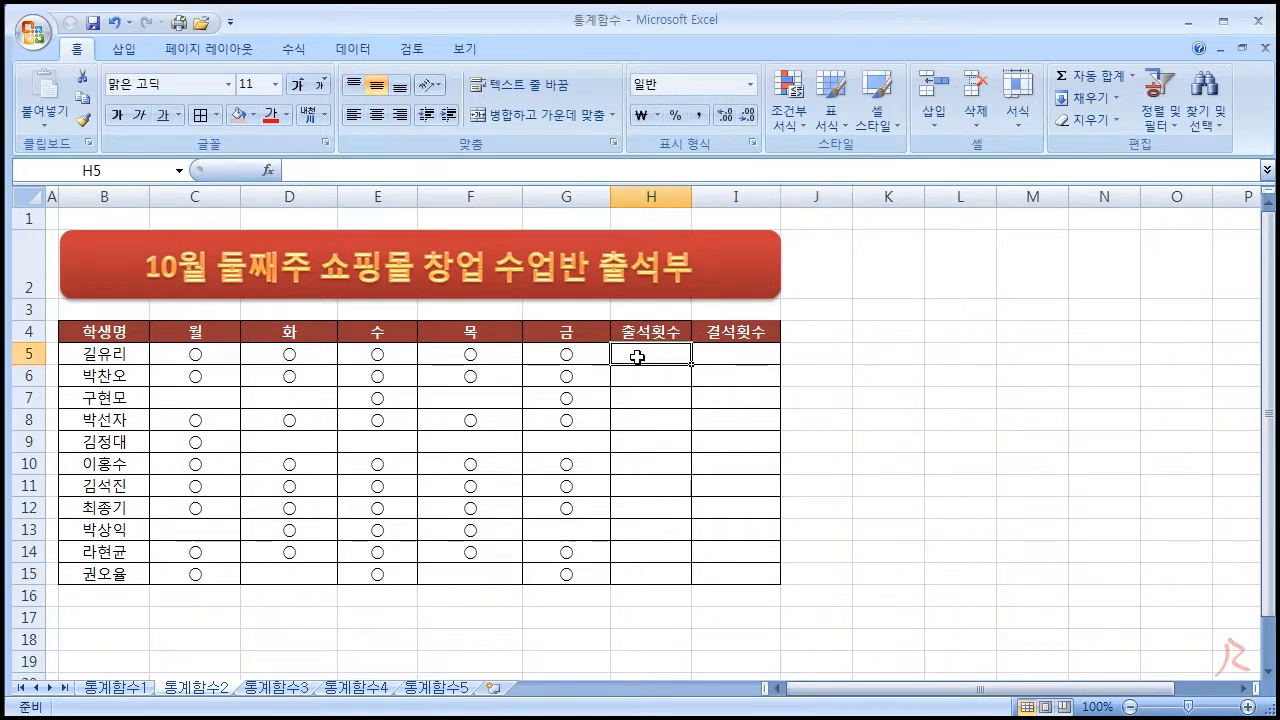
pyautogui.click(731, 355)
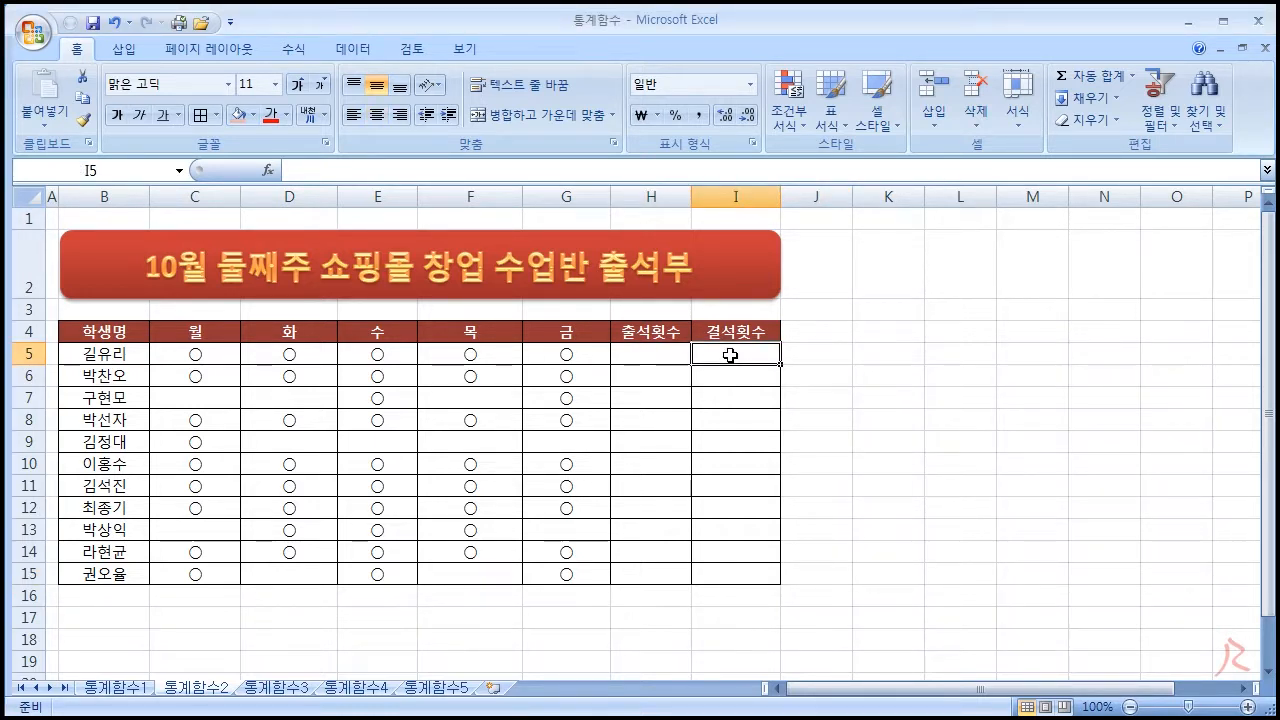
pyautogui.click(658, 360)
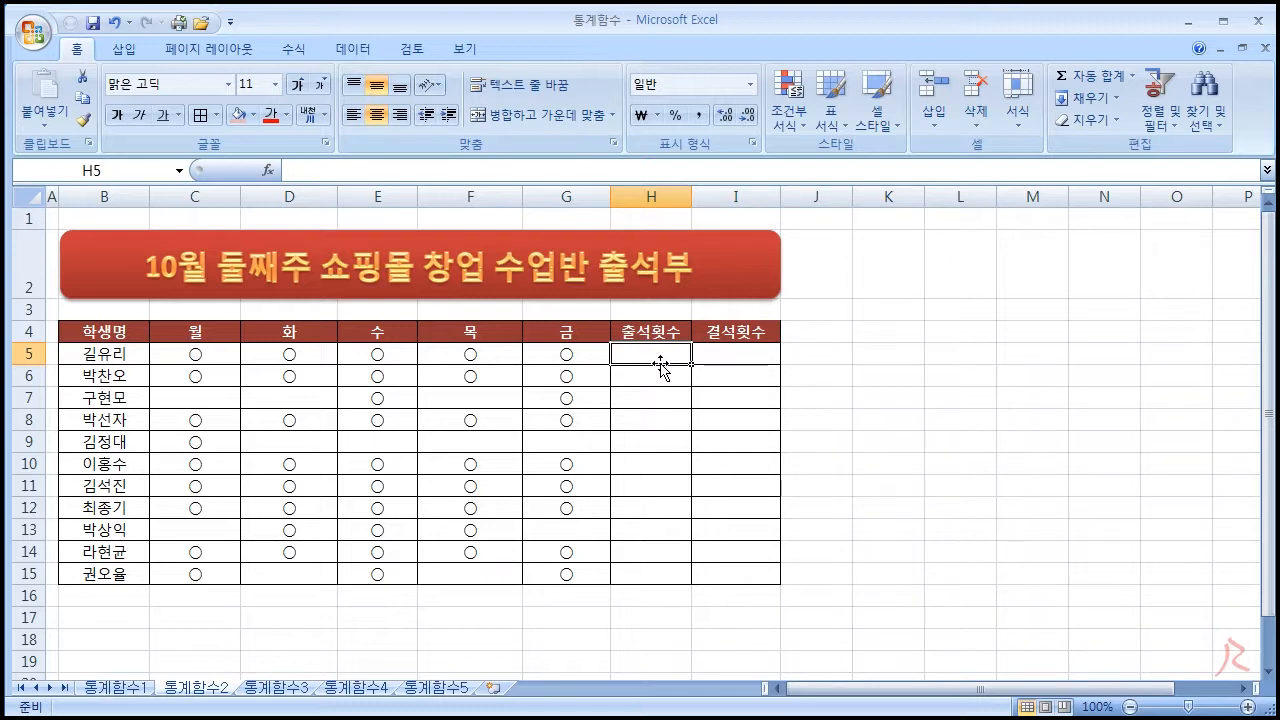
# Copy the count, countblank and counta descriptions (M12:N14) from sheet 통계함수1 to cell K4 of sheet 통계함수2.
pyautogui.click(134, 688)
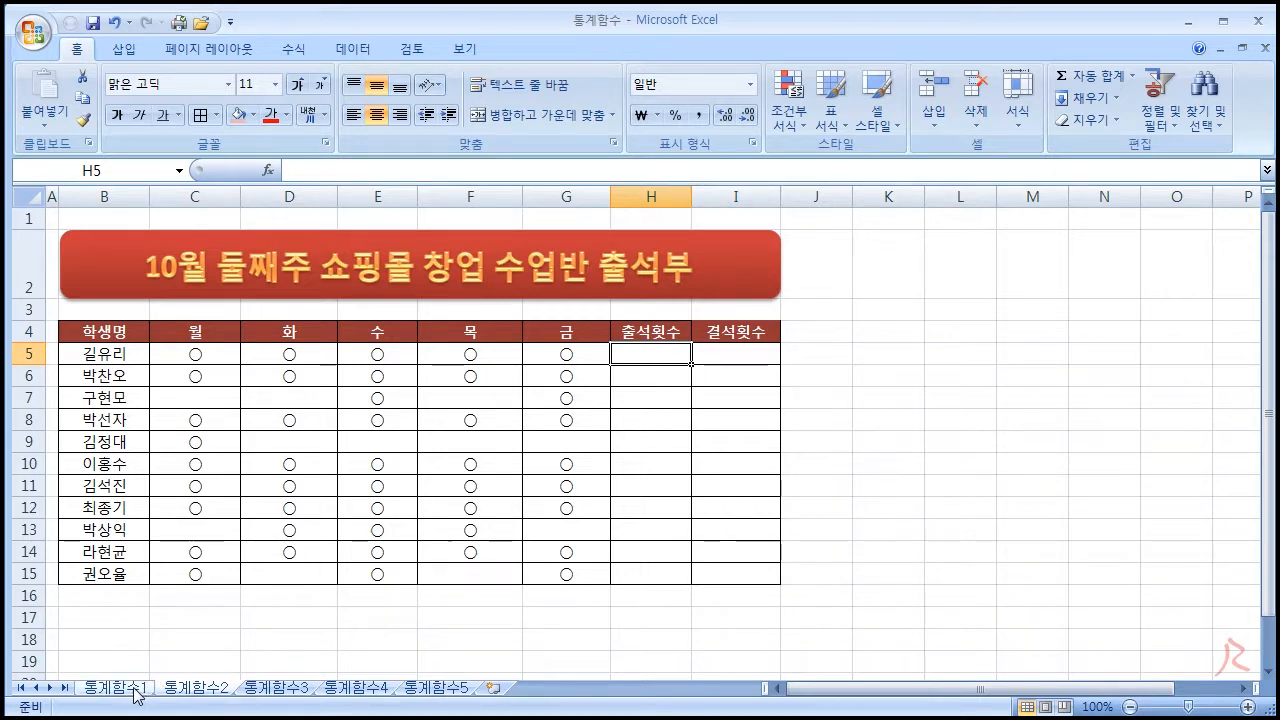
pyautogui.moveTo(1025, 506); pyautogui.dragTo(1102, 548)
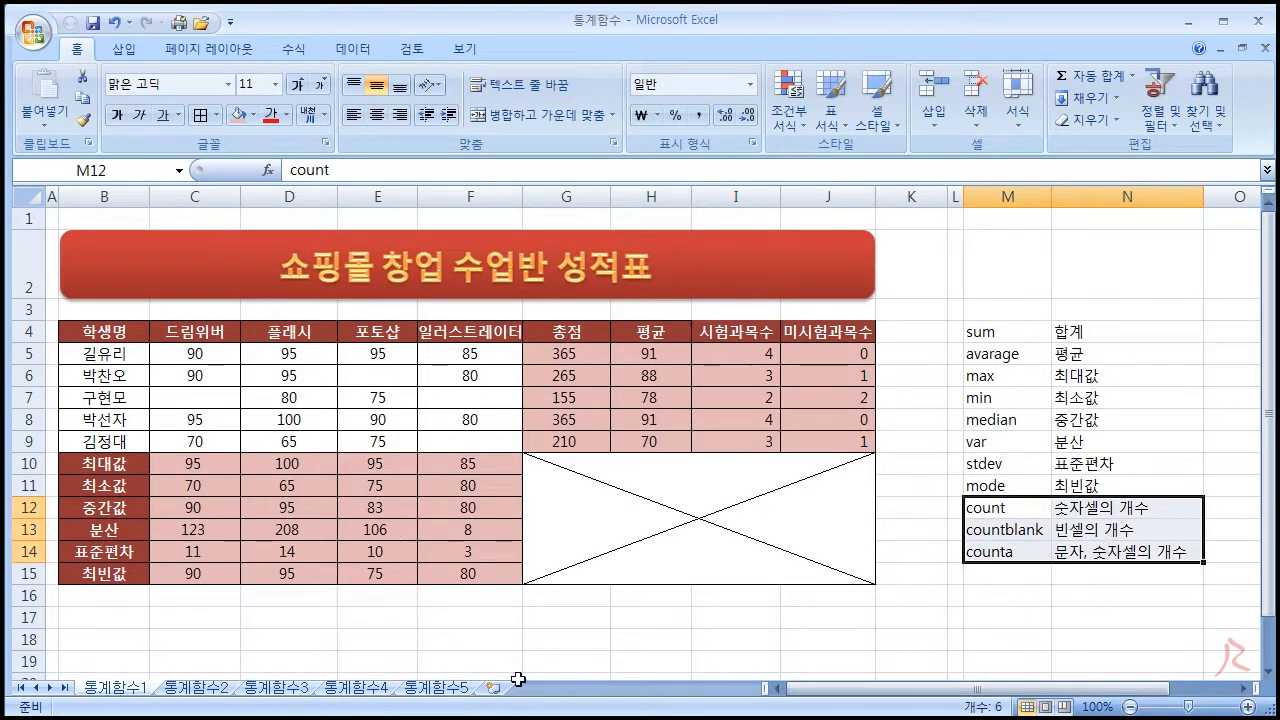
pyautogui.hotkey('ctrl', 'c')
pyautogui.click(174, 694)
pyautogui.click(915, 335)
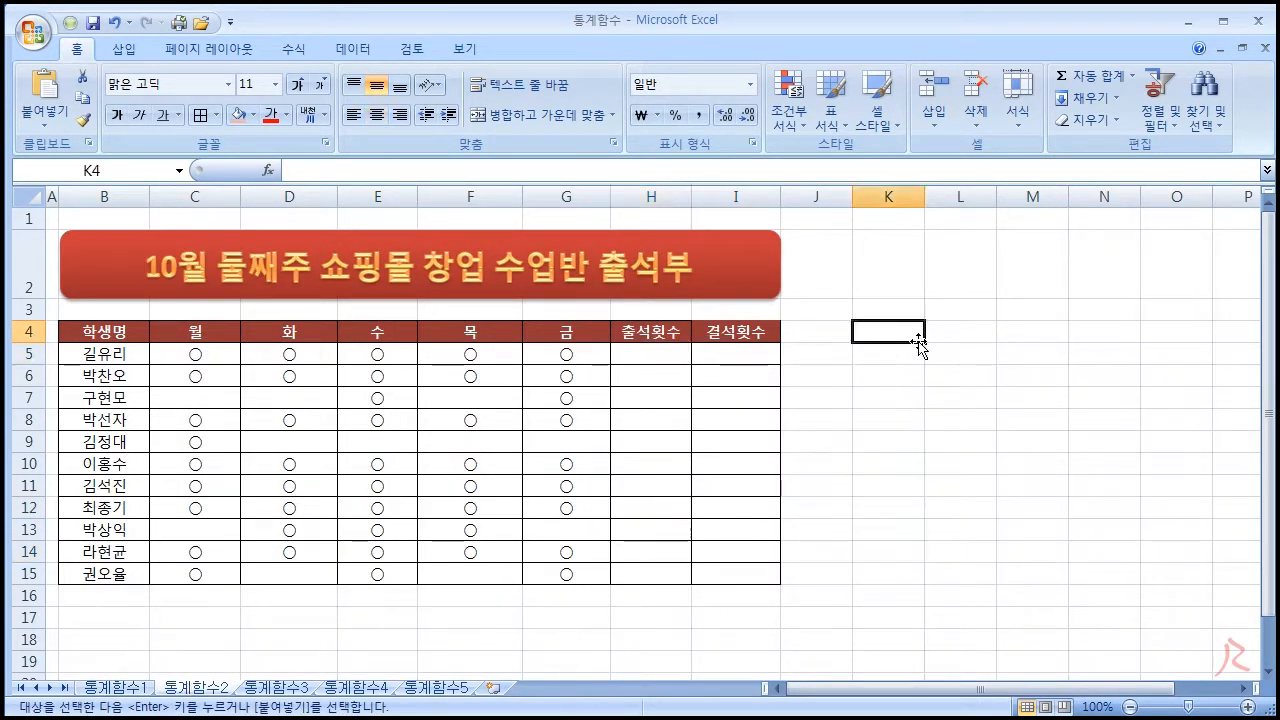
pyautogui.hotkey('ctrl', 'v')
# Widen columns L and K so the pasted function names and descriptions fit.
pyautogui.doubleClick(996, 195)
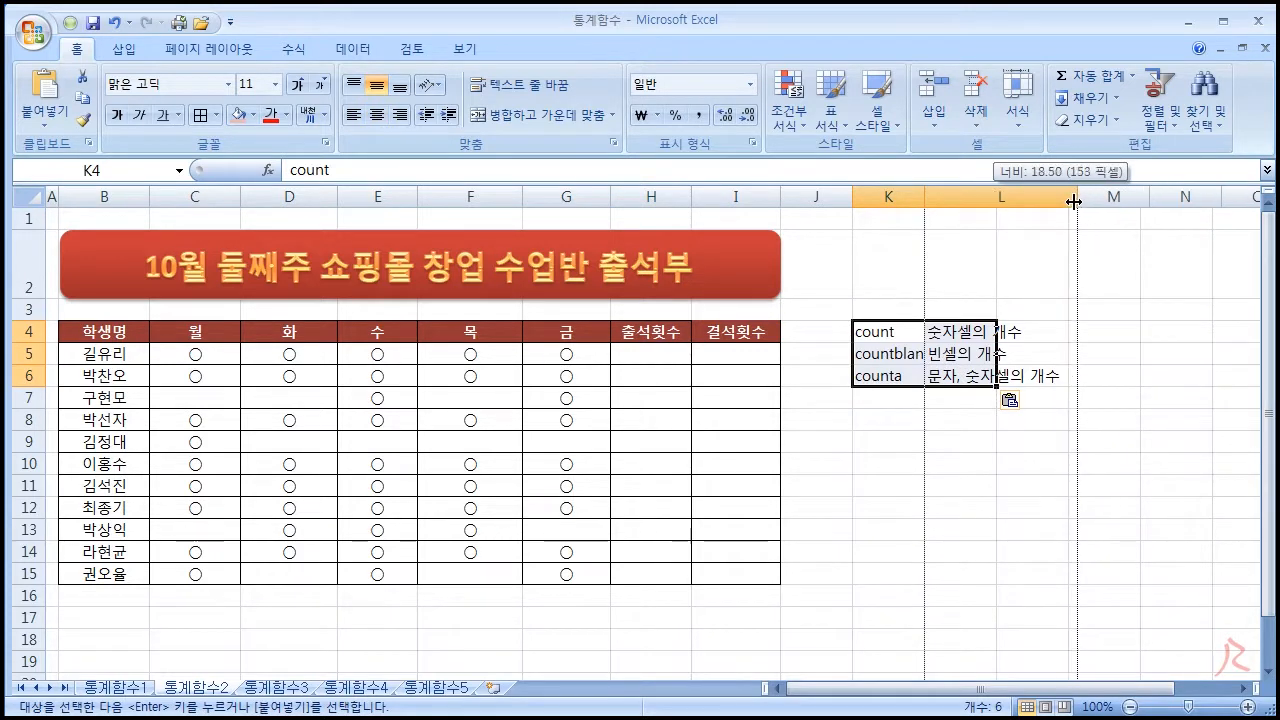
pyautogui.click(958, 498)
pyautogui.moveTo(924, 195); pyautogui.dragTo(949, 195)
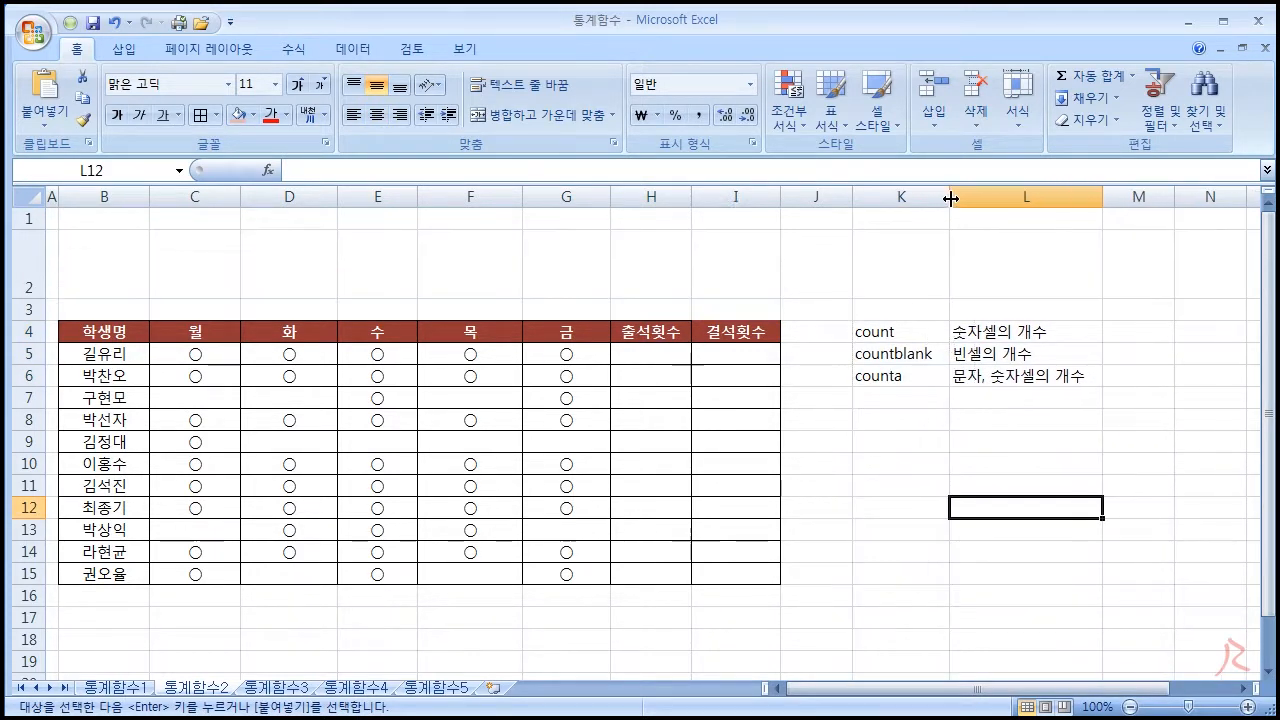
# Examine the three count function descriptions and the attendance marks in rows 5 and 6, including the content of cell C5.
pyautogui.click(914, 335)
pyautogui.click(929, 350)
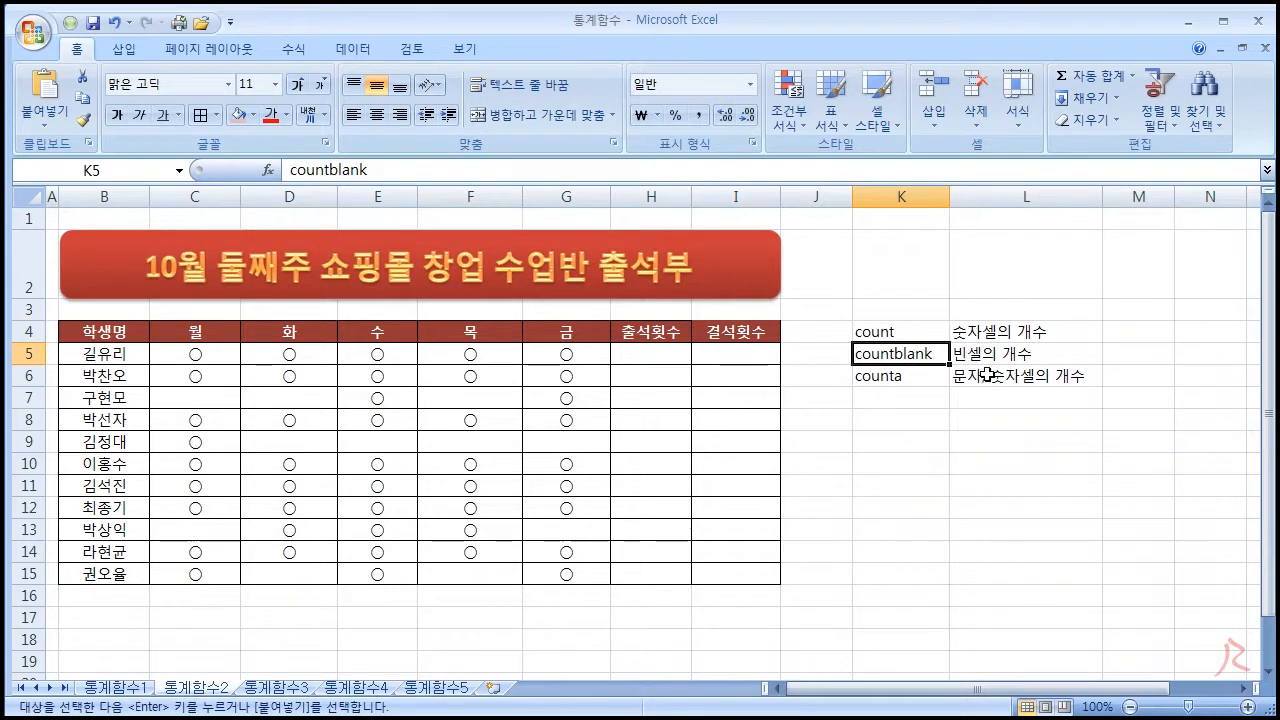
pyautogui.click(930, 377)
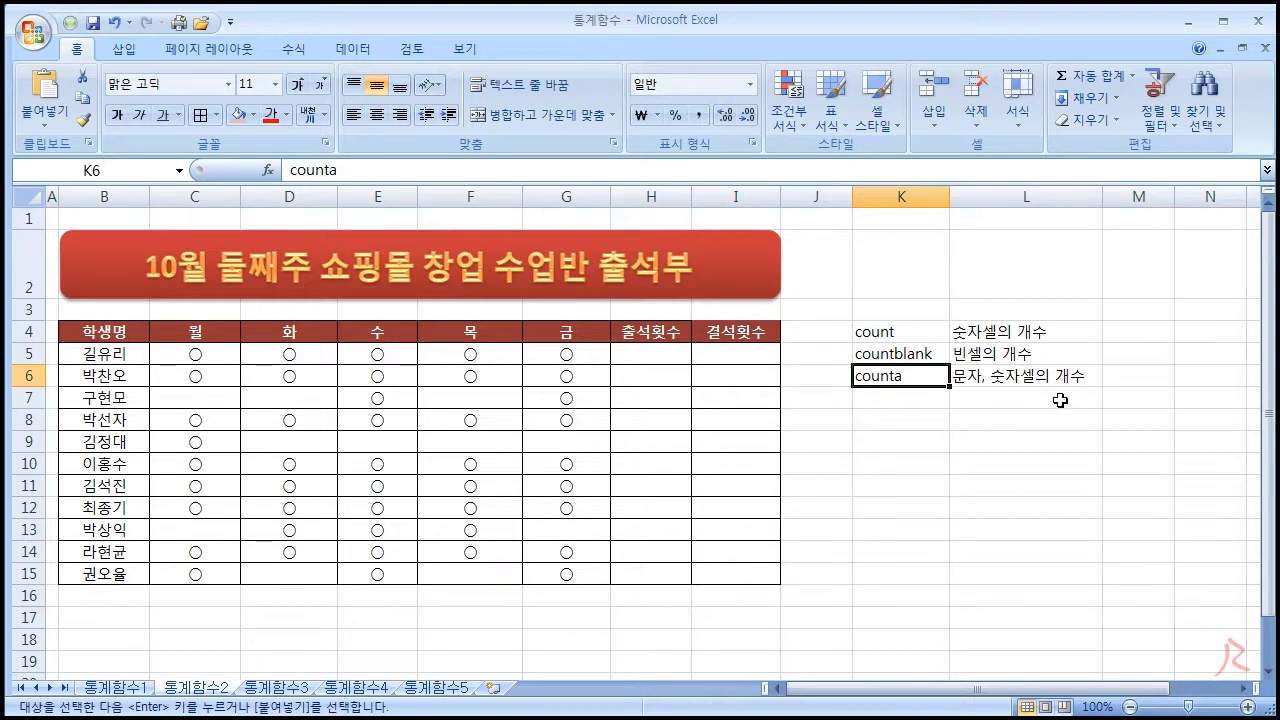
pyautogui.click(645, 355)
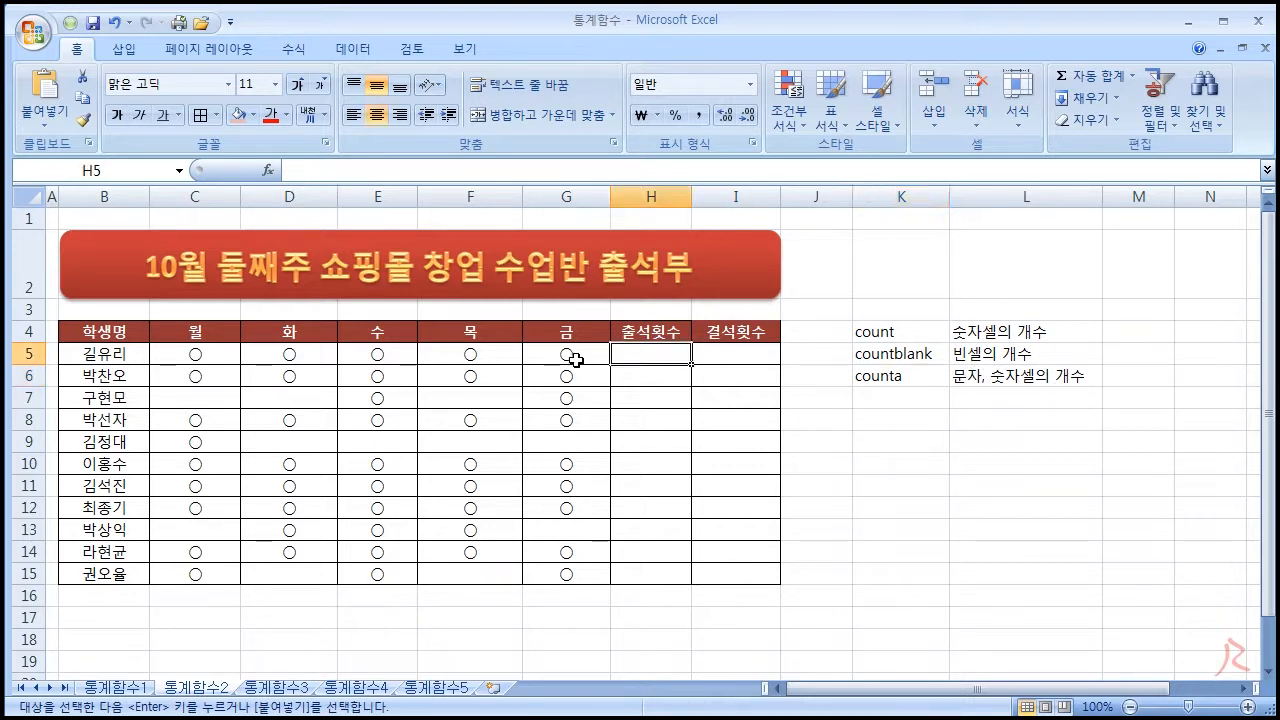
pyautogui.moveTo(175, 358); pyautogui.dragTo(529, 357)
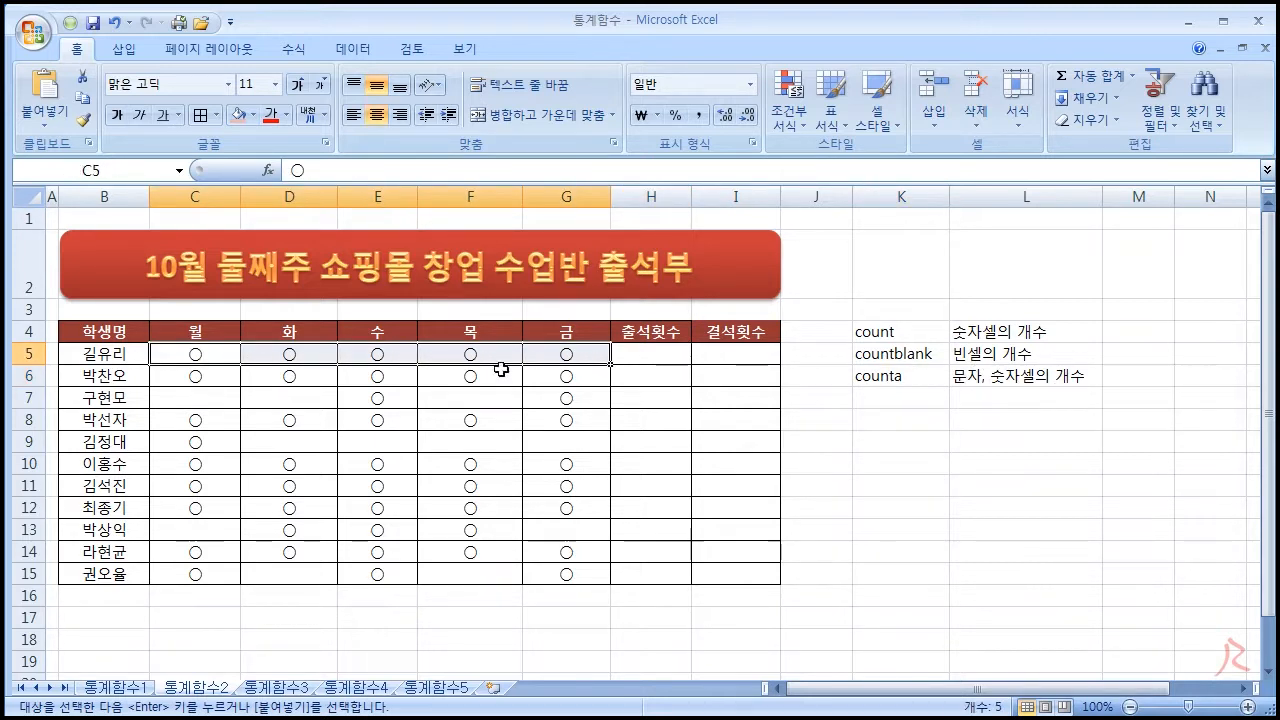
pyautogui.moveTo(210, 377); pyautogui.dragTo(539, 376)
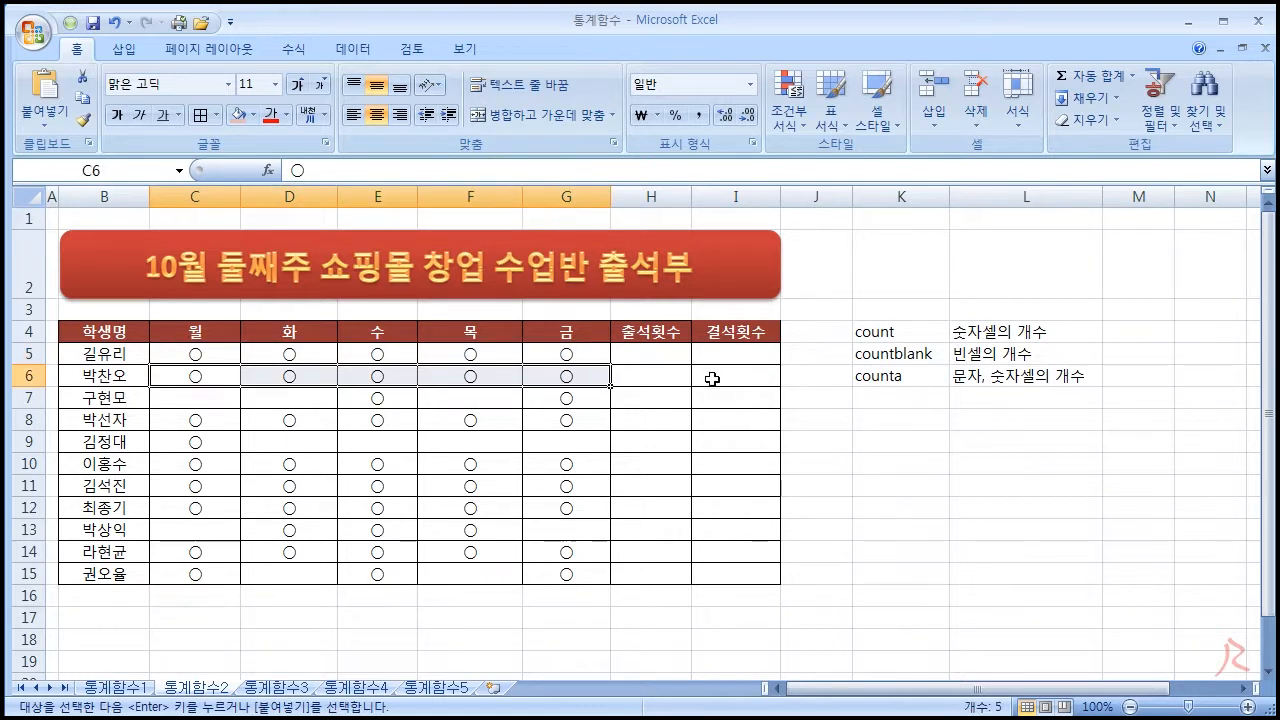
pyautogui.click(662, 378)
pyautogui.click(195, 359)
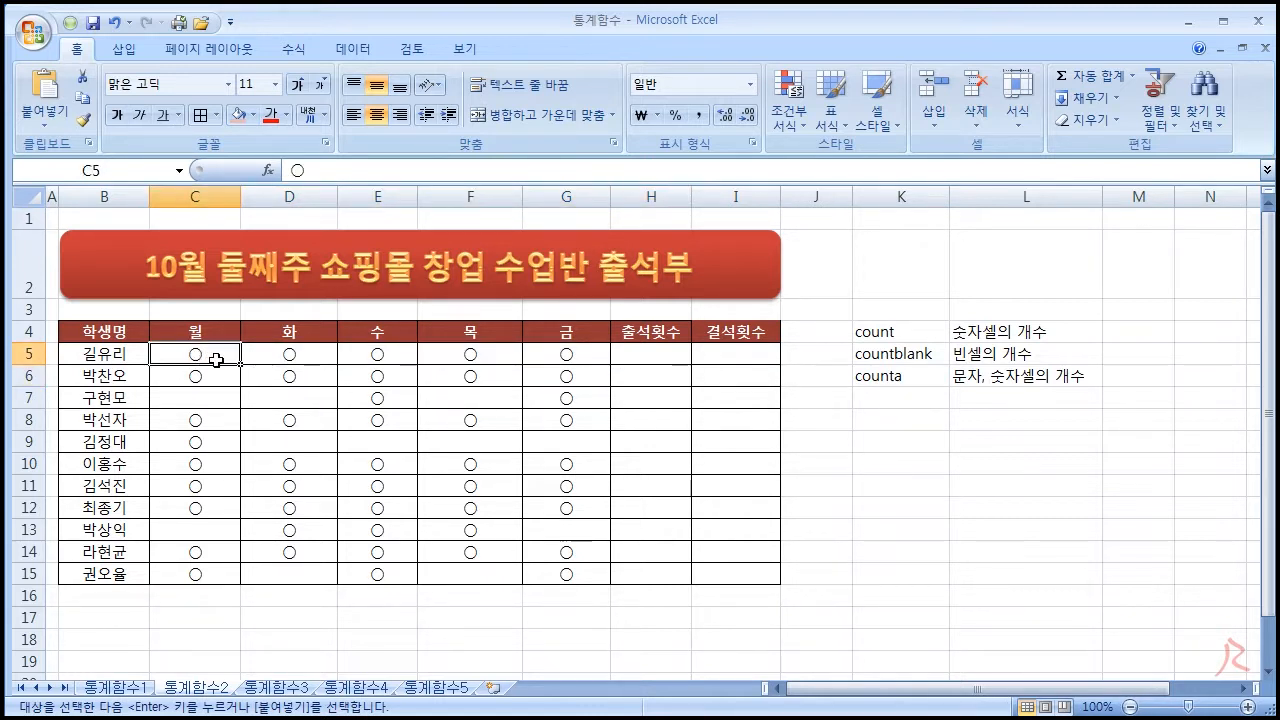
pyautogui.doubleClick(216, 357)
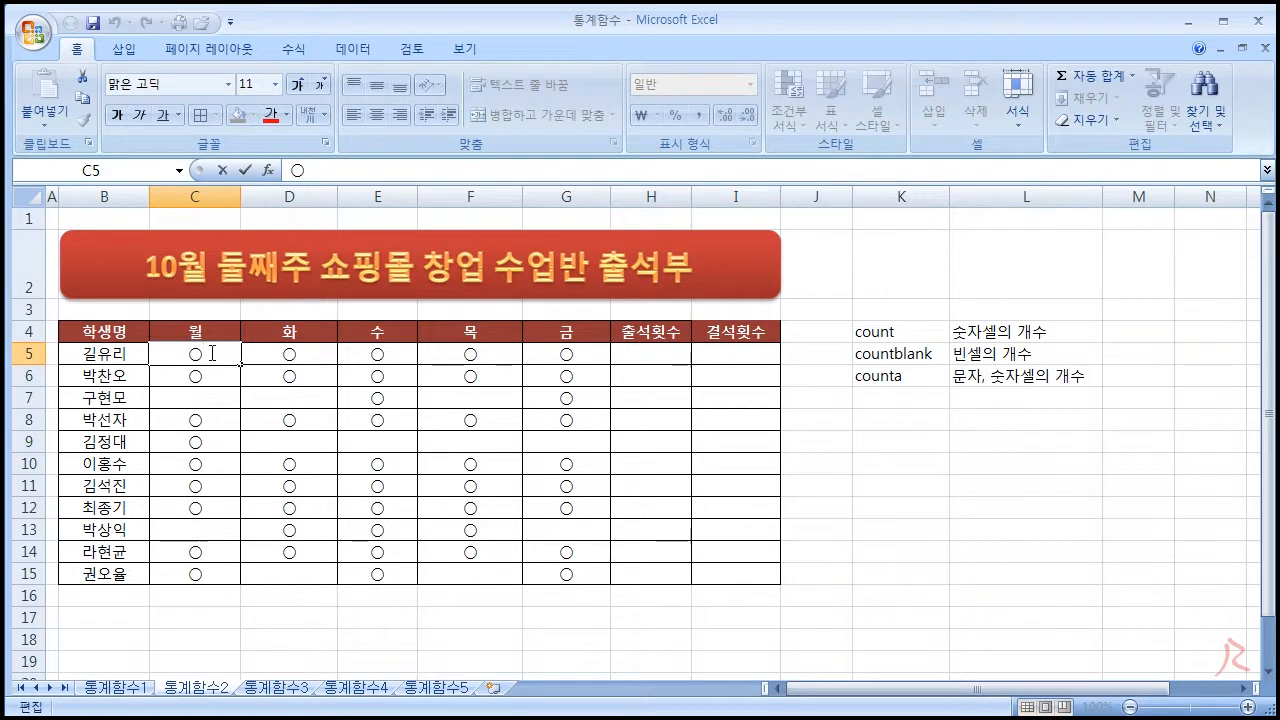
pyautogui.doubleClick(216, 358)
pyautogui.press('Escape')
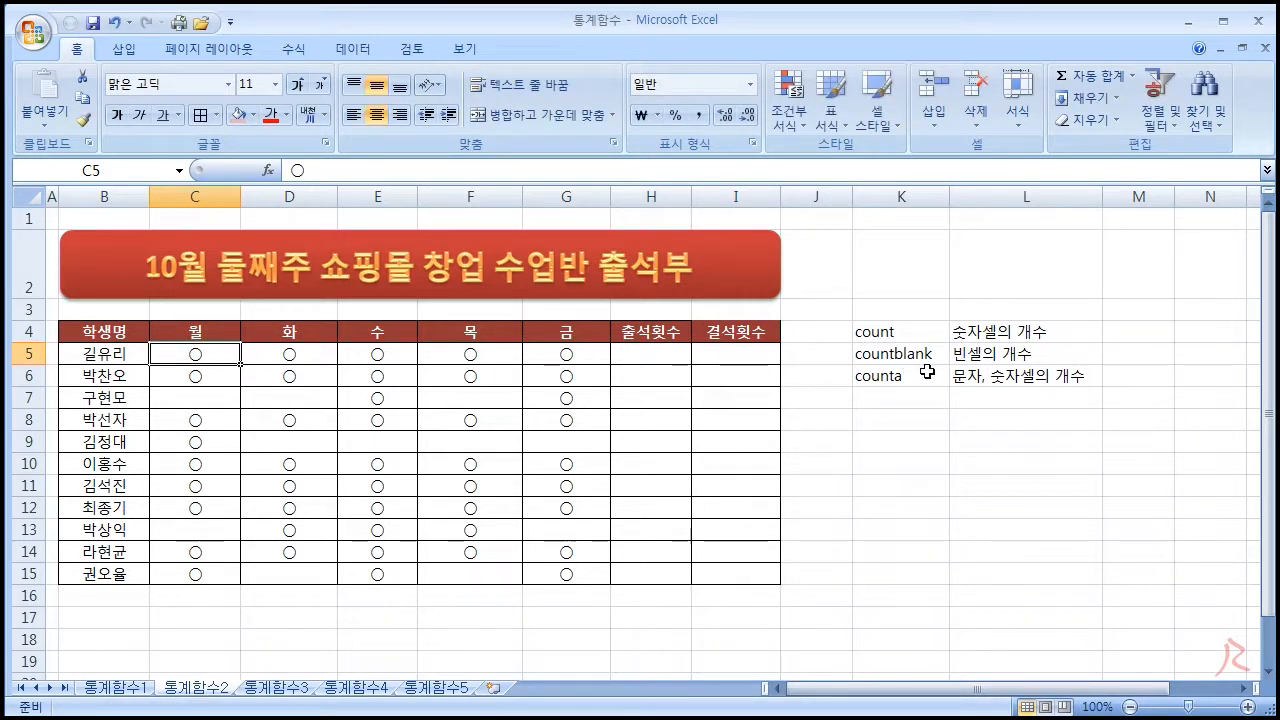
pyautogui.click(857, 377)
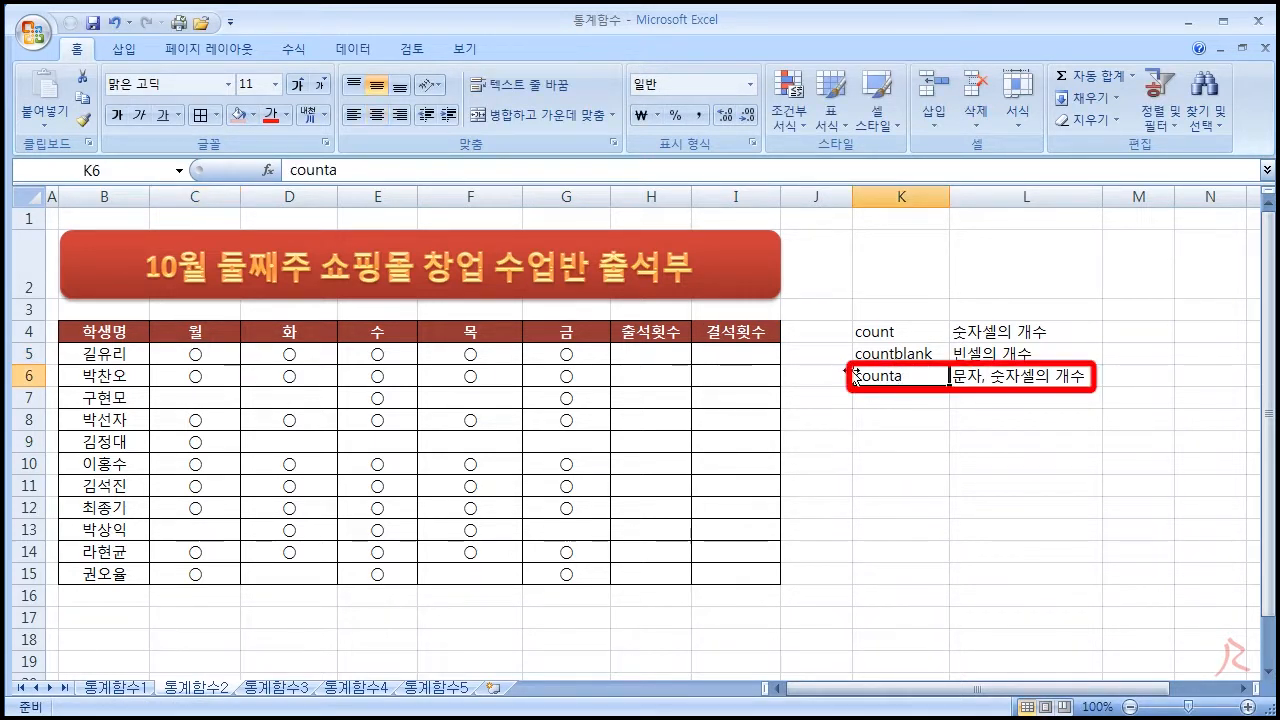
# Enter =COUNTA(C5:G5) in H5 under 출석횟수 and fill the formula down to H15.
pyautogui.click(686, 356)
pyautogui.write('=co')
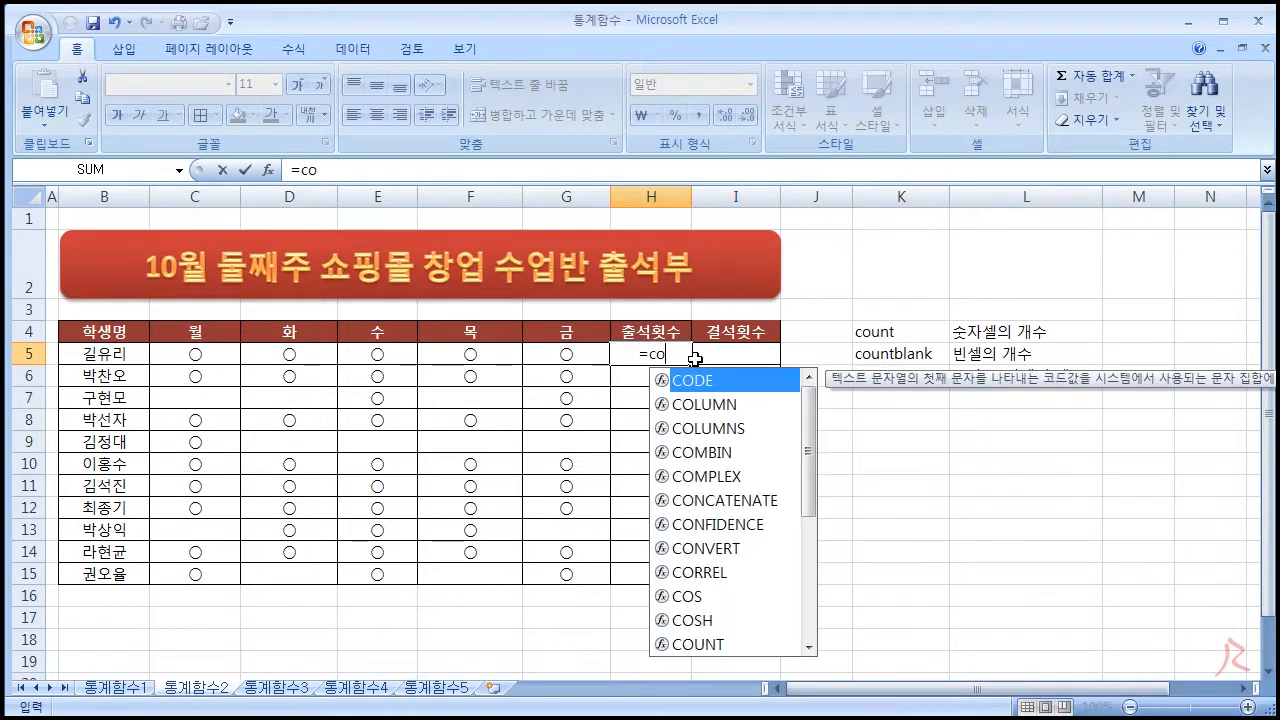
pyautogui.write('unta(')
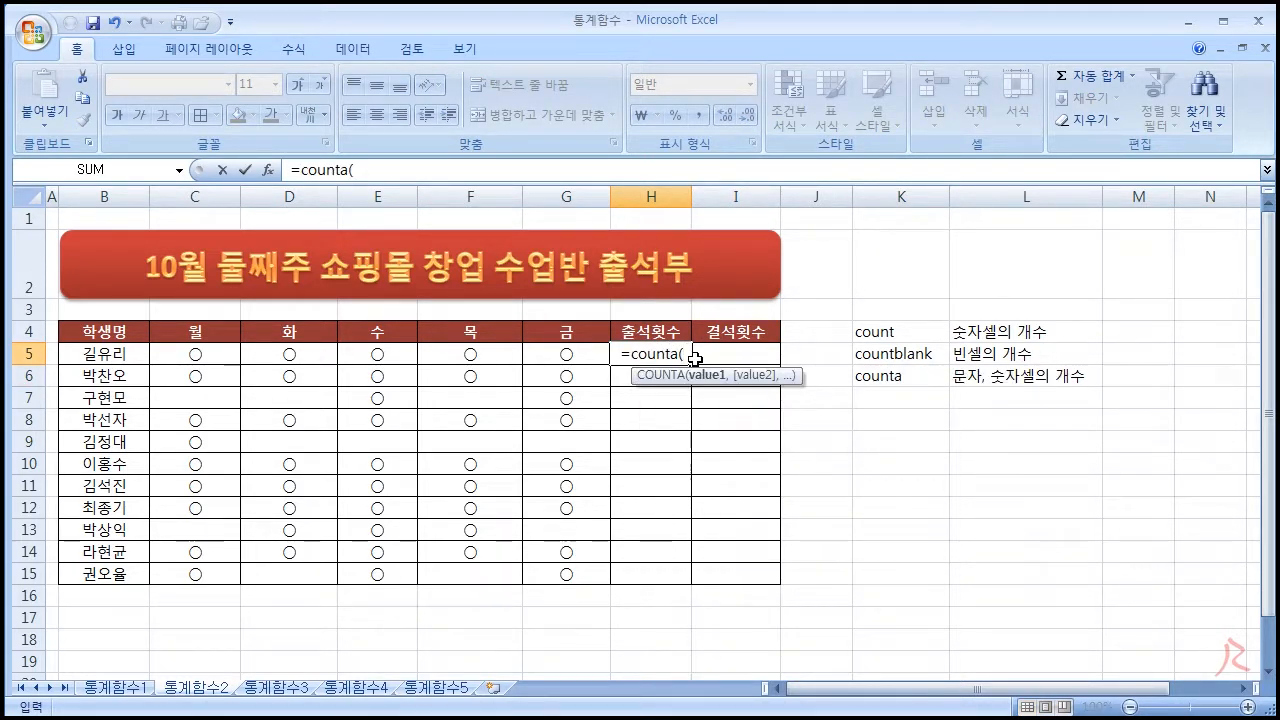
pyautogui.moveTo(220, 352); pyautogui.dragTo(547, 356)
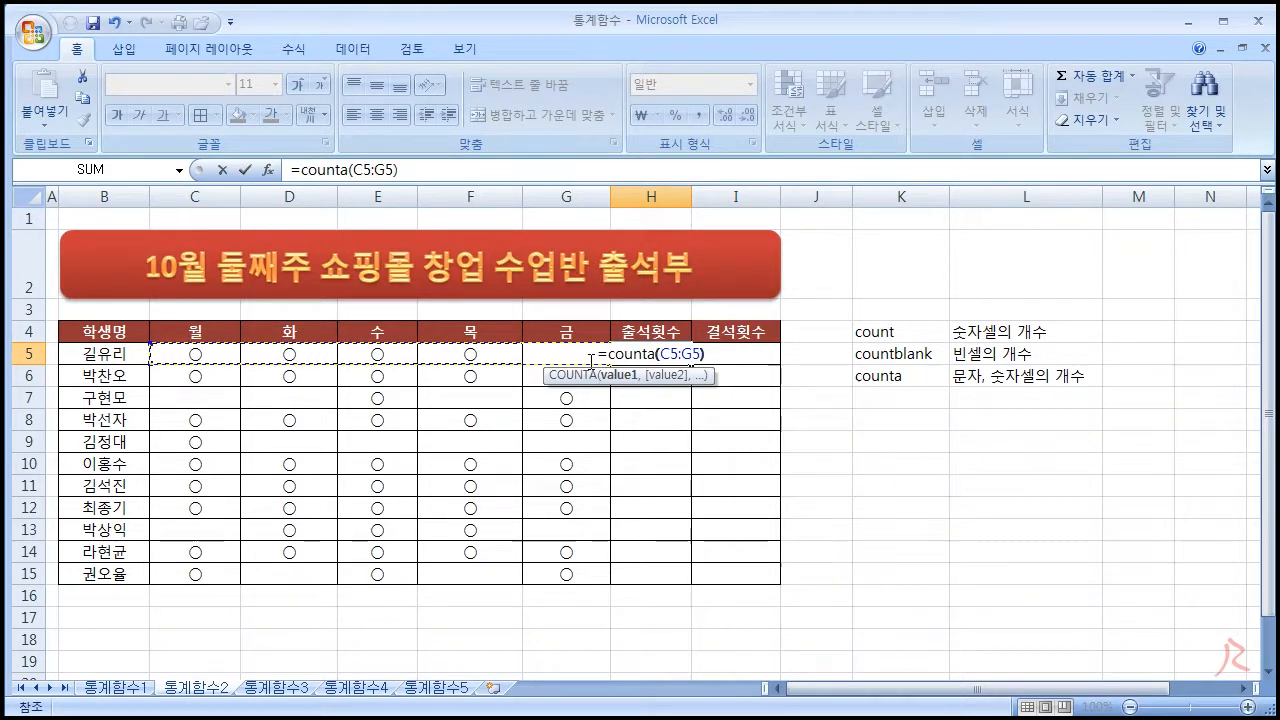
pyautogui.write(')')
pyautogui.press('Return')
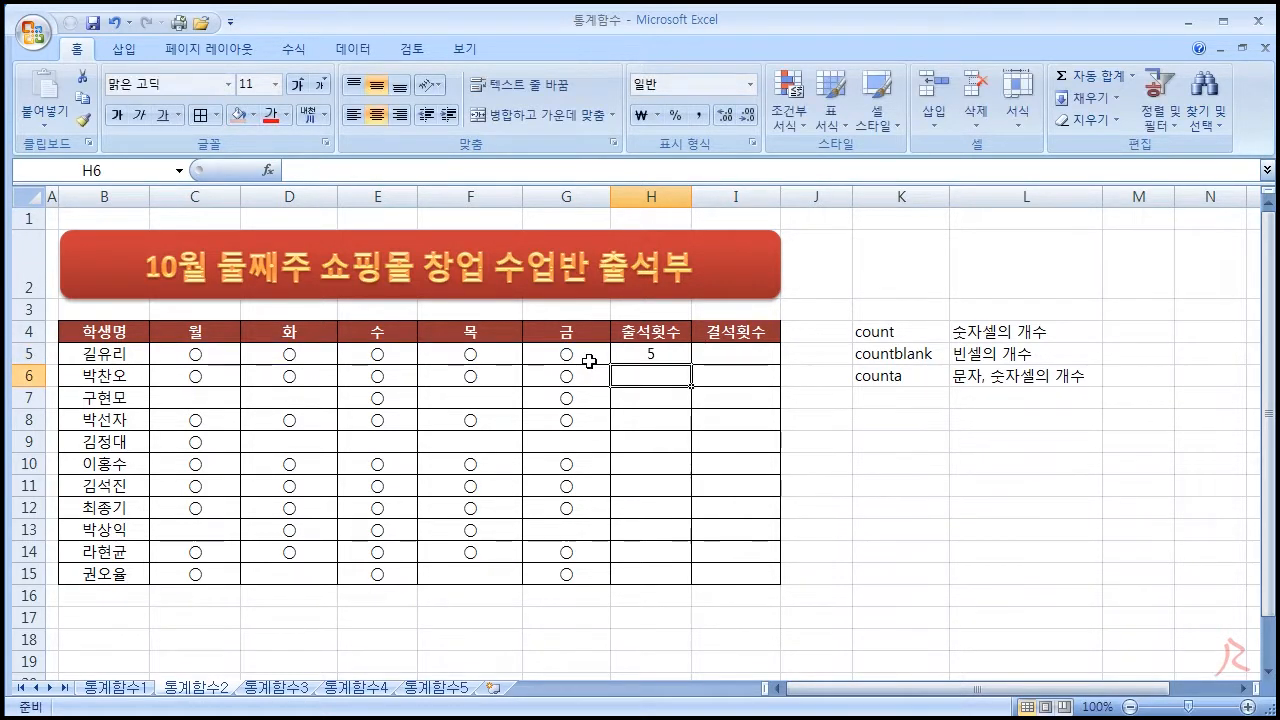
pyautogui.click(665, 355)
pyautogui.moveTo(689, 386); pyautogui.dragTo(684, 574)
# Check the attendance counts in rows 9 and 13 against the marks in their weekday cells.
pyautogui.click(649, 443)
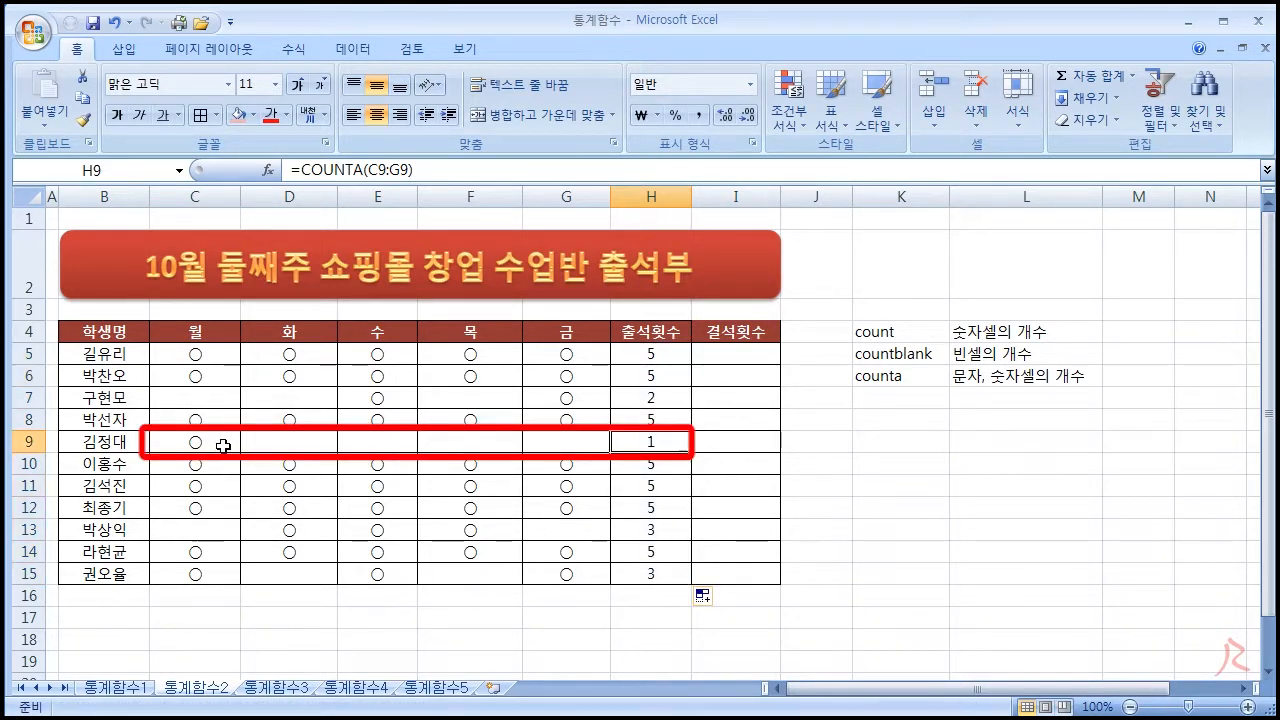
pyautogui.click(222, 443)
pyautogui.click(652, 532)
pyautogui.click(314, 530)
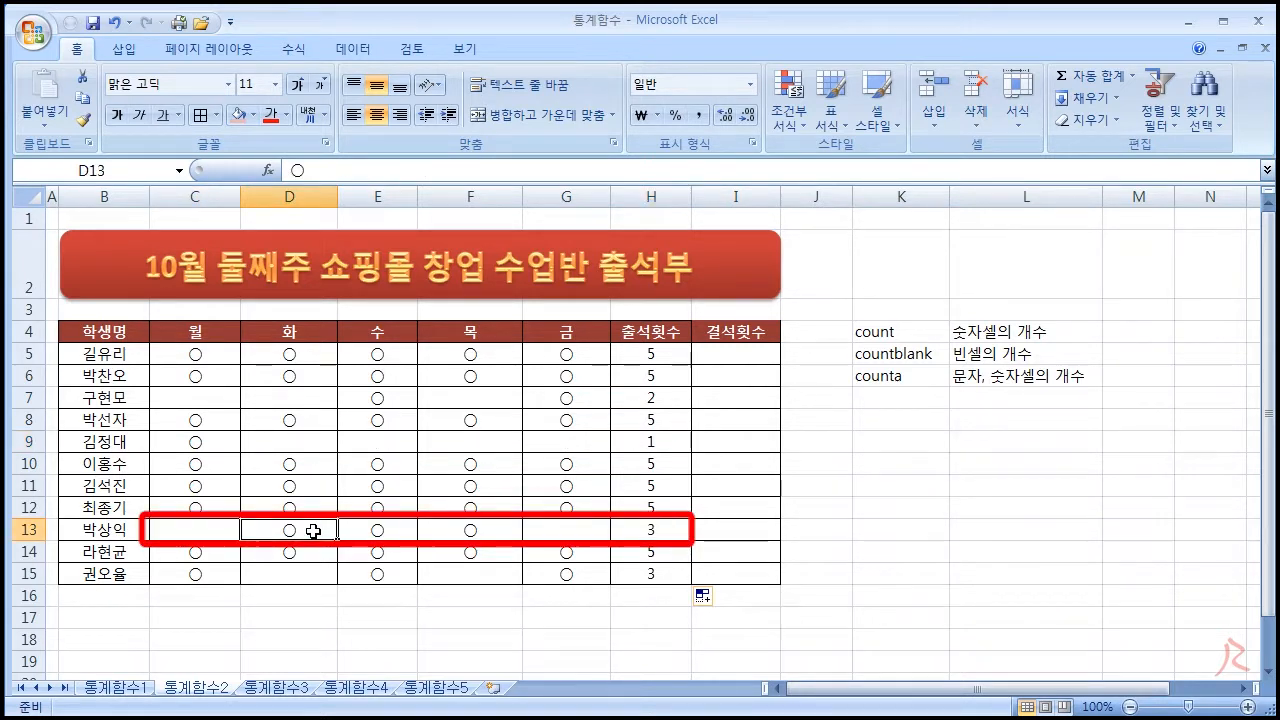
pyautogui.click(402, 533)
pyautogui.click(455, 531)
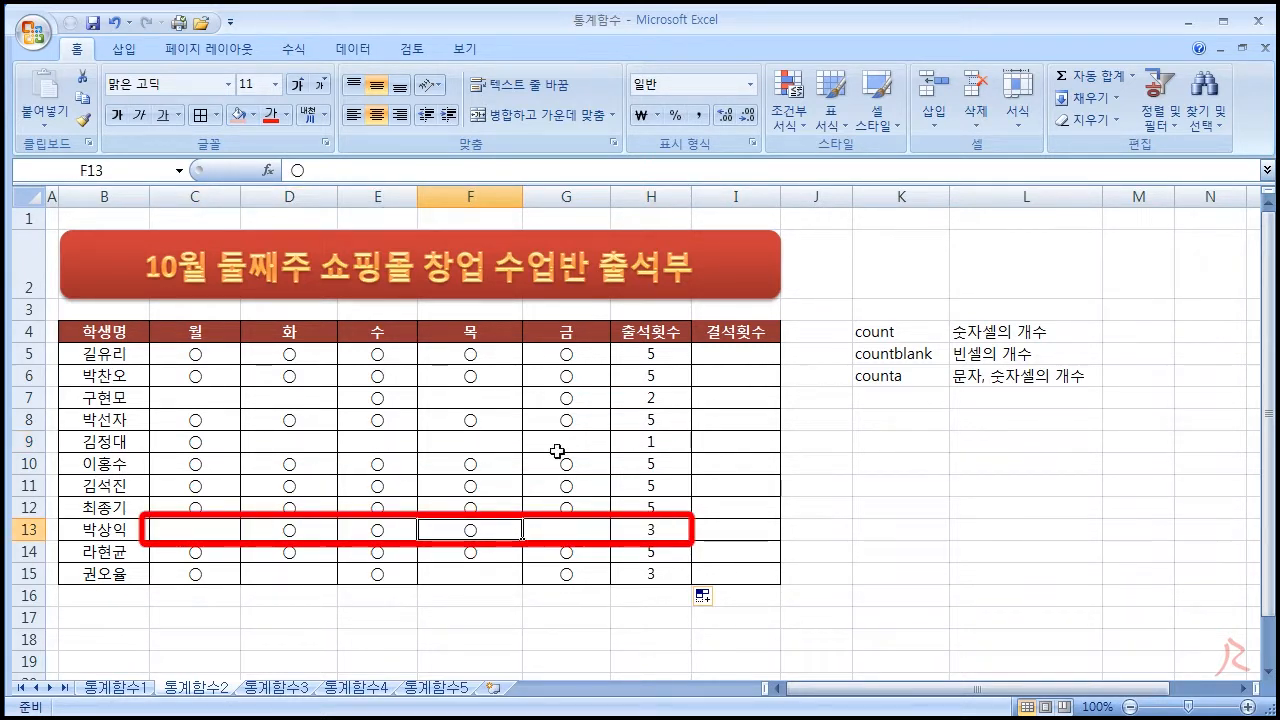
# Examine the blank weekday cells in rows 7 and 9 that represent absences for the 결석횟수 column.
pyautogui.click(728, 355)
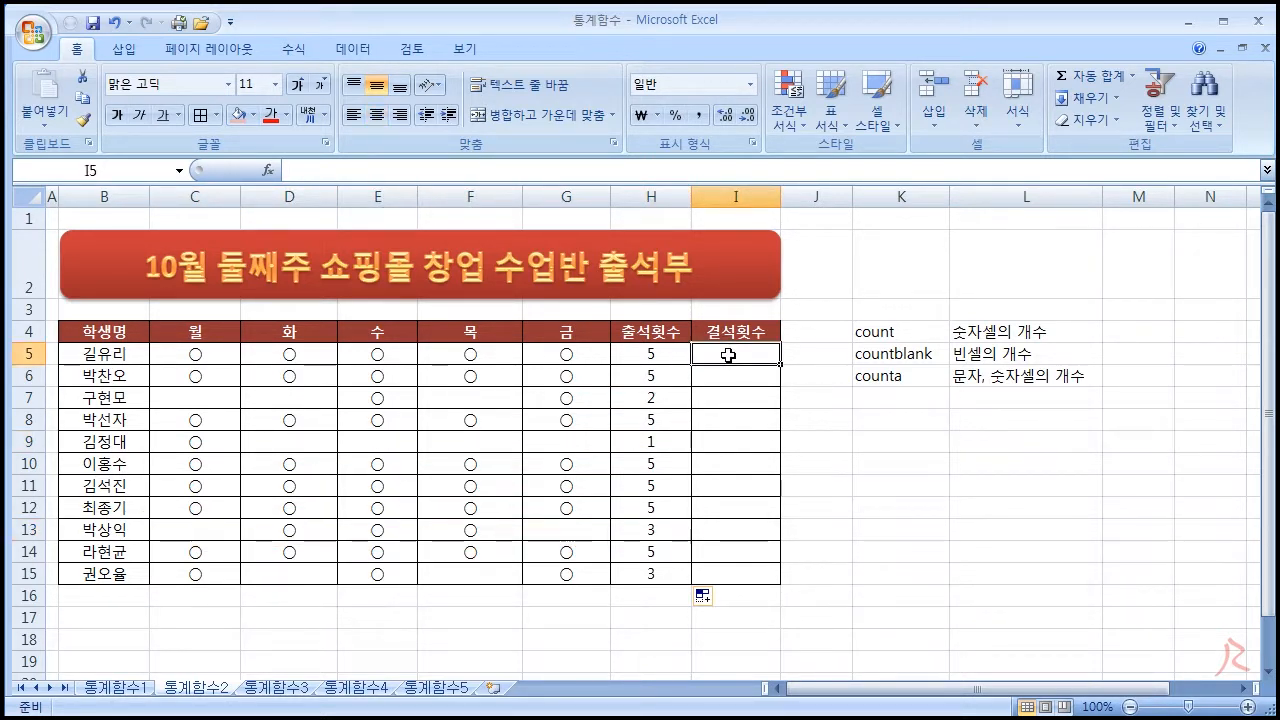
pyautogui.click(297, 402)
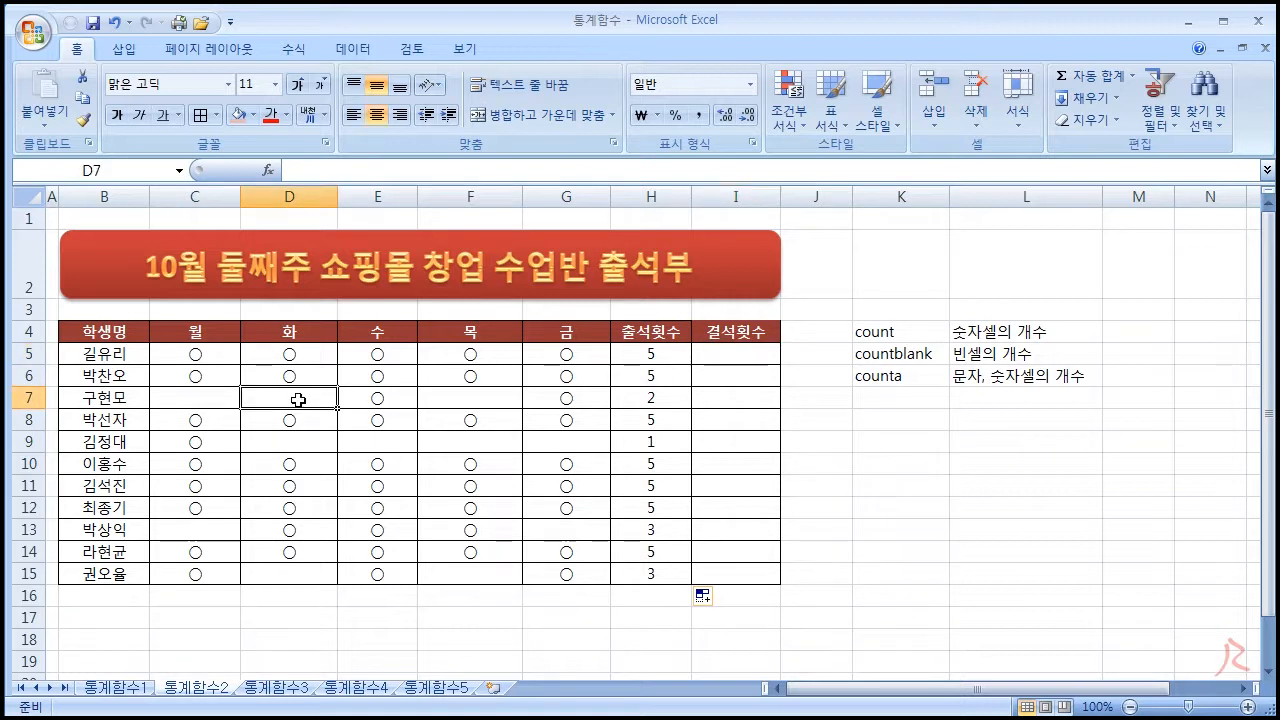
pyautogui.click(222, 403)
pyautogui.click(439, 403)
pyautogui.click(458, 443)
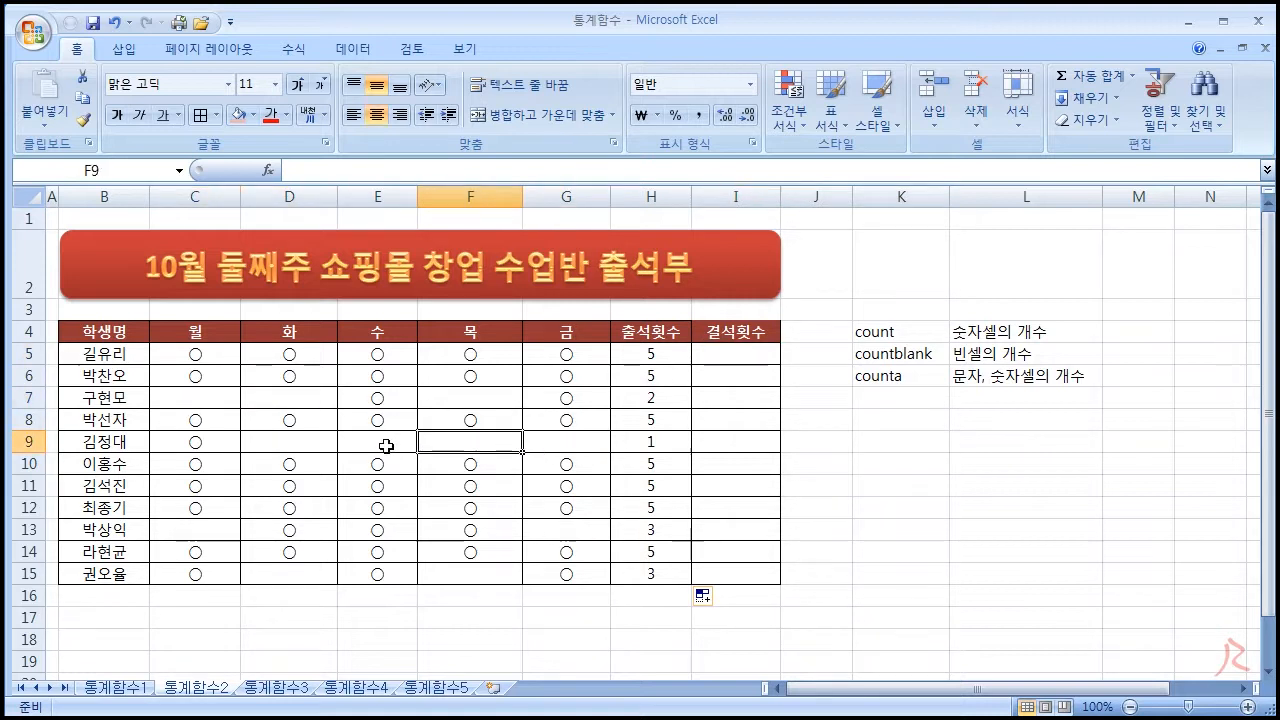
pyautogui.click(400, 444)
pyautogui.click(298, 444)
pyautogui.click(378, 444)
pyautogui.click(452, 444)
pyautogui.click(558, 444)
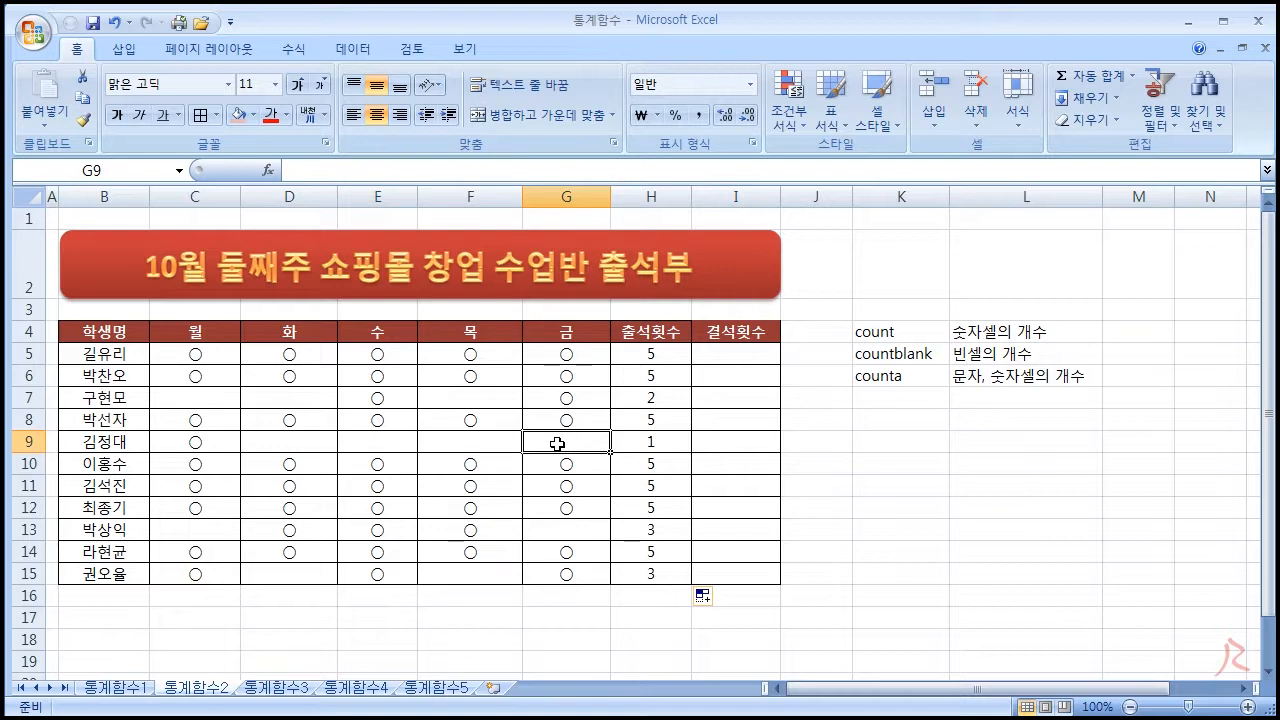
# Enter =COUNTBLANK(C5:G5) in I5 under 결석횟수 and reselect the cell to review its formula.
pyautogui.click(720, 356)
pyautogui.write('=count')
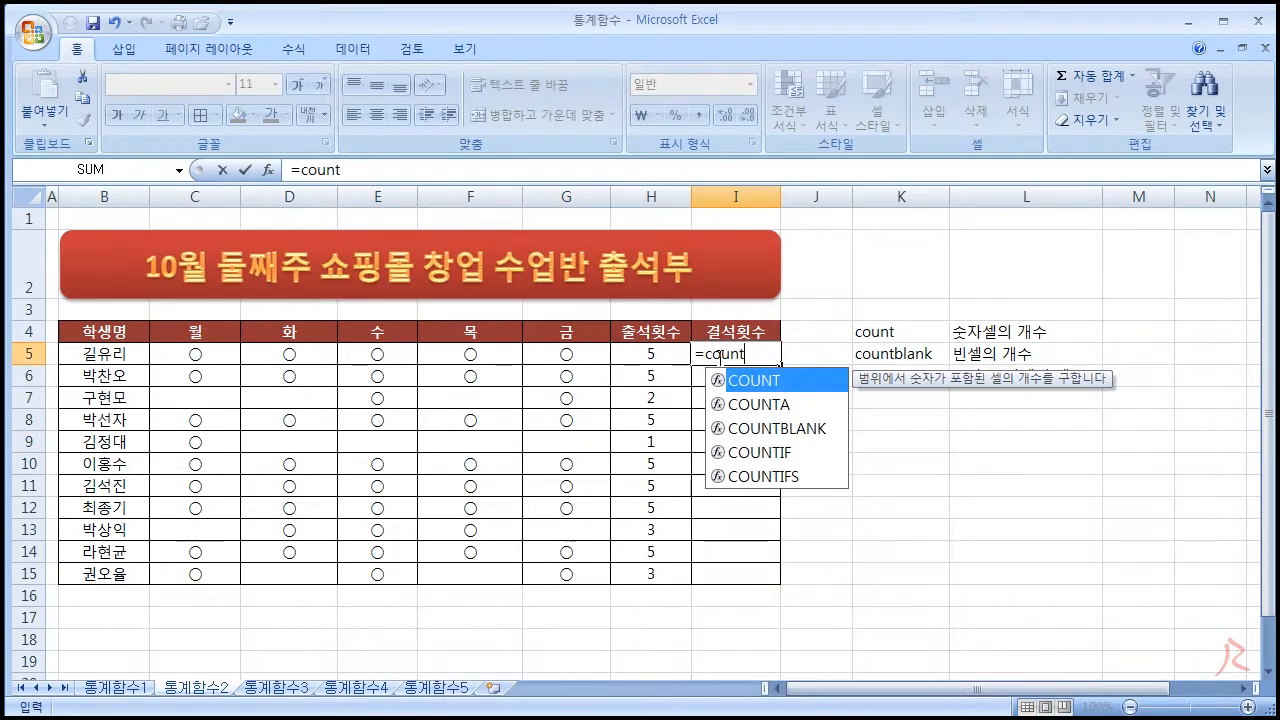
pyautogui.doubleClick(760, 428)
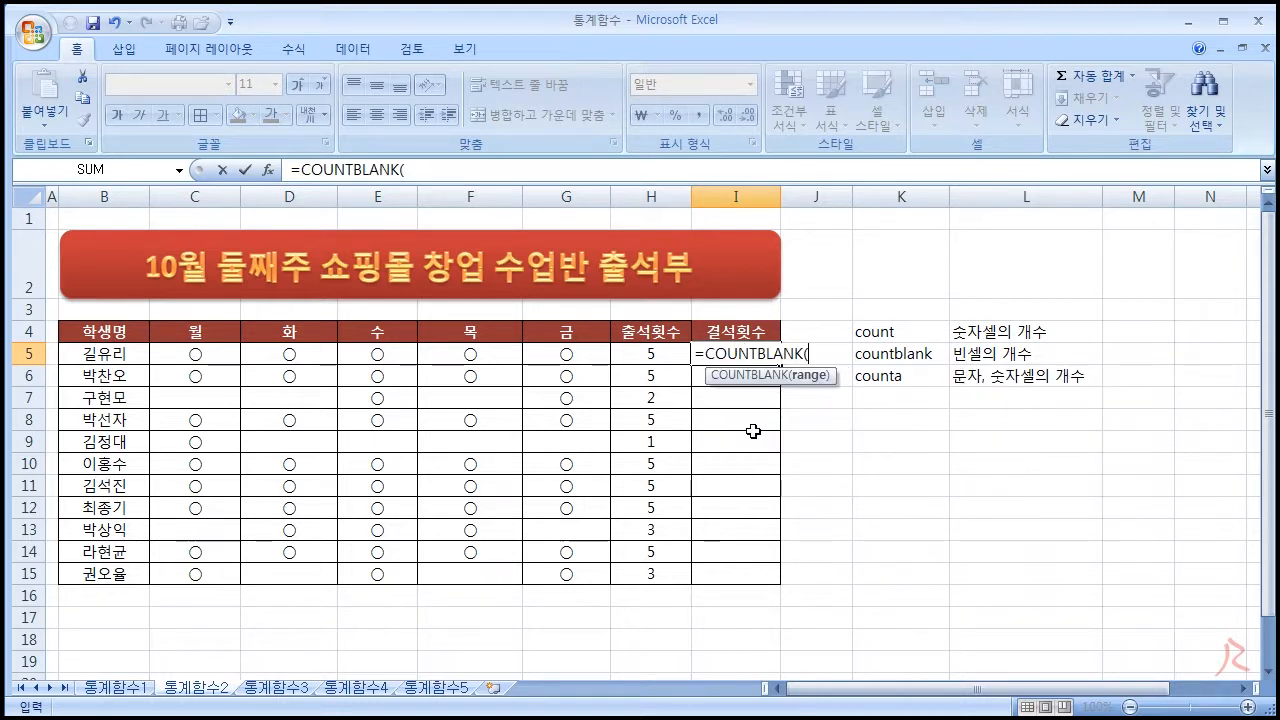
pyautogui.moveTo(195, 345); pyautogui.dragTo(550, 347)
pyautogui.press('Return')
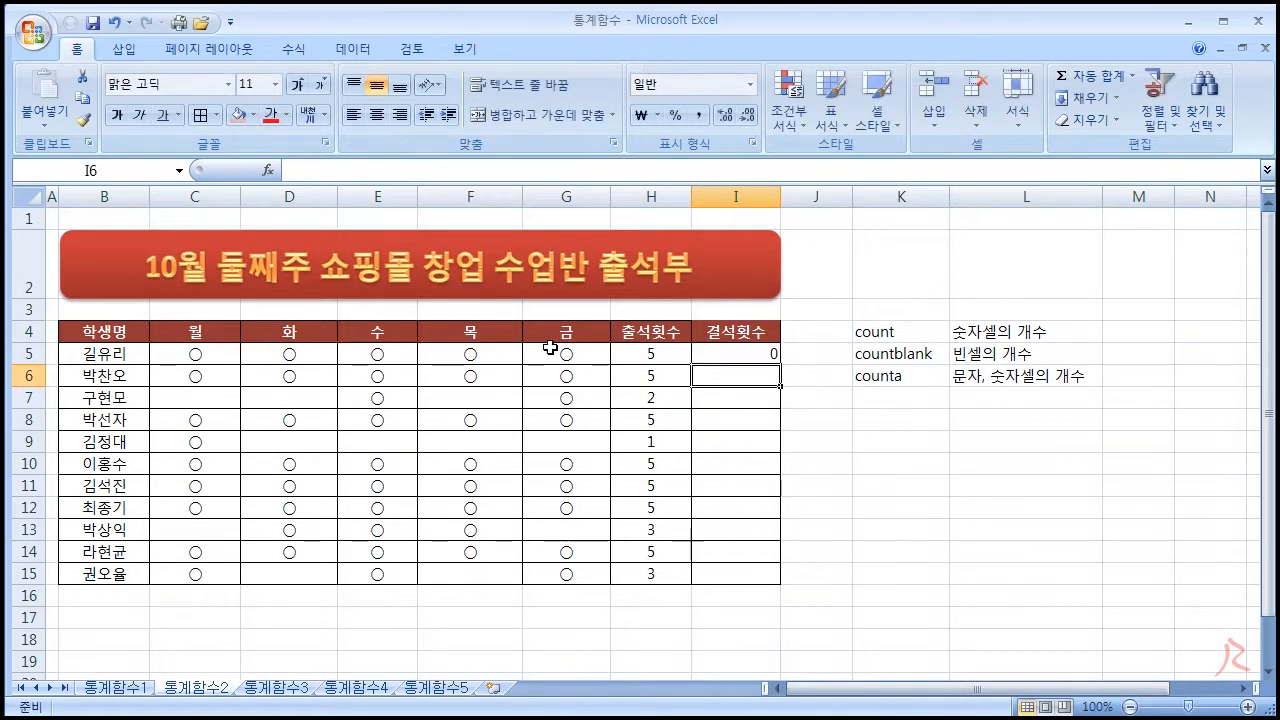
pyautogui.click(740, 358)
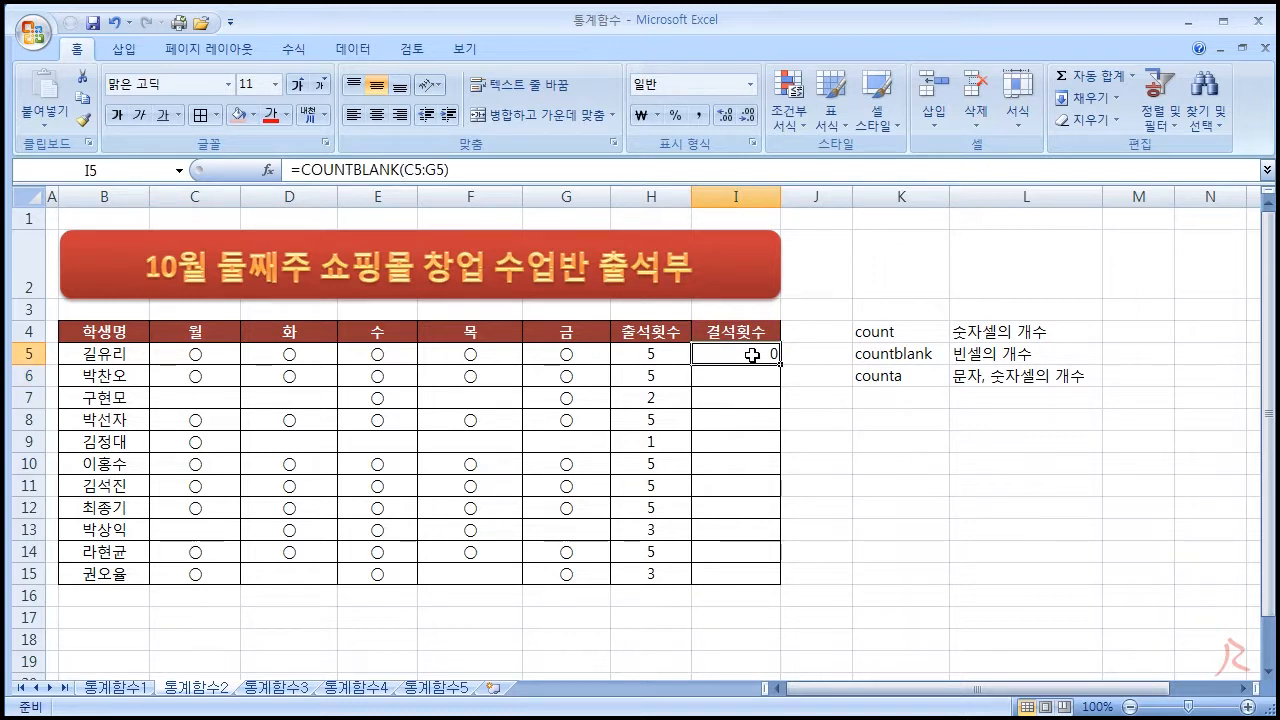
pyautogui.click(746, 392)
pyautogui.write('=')
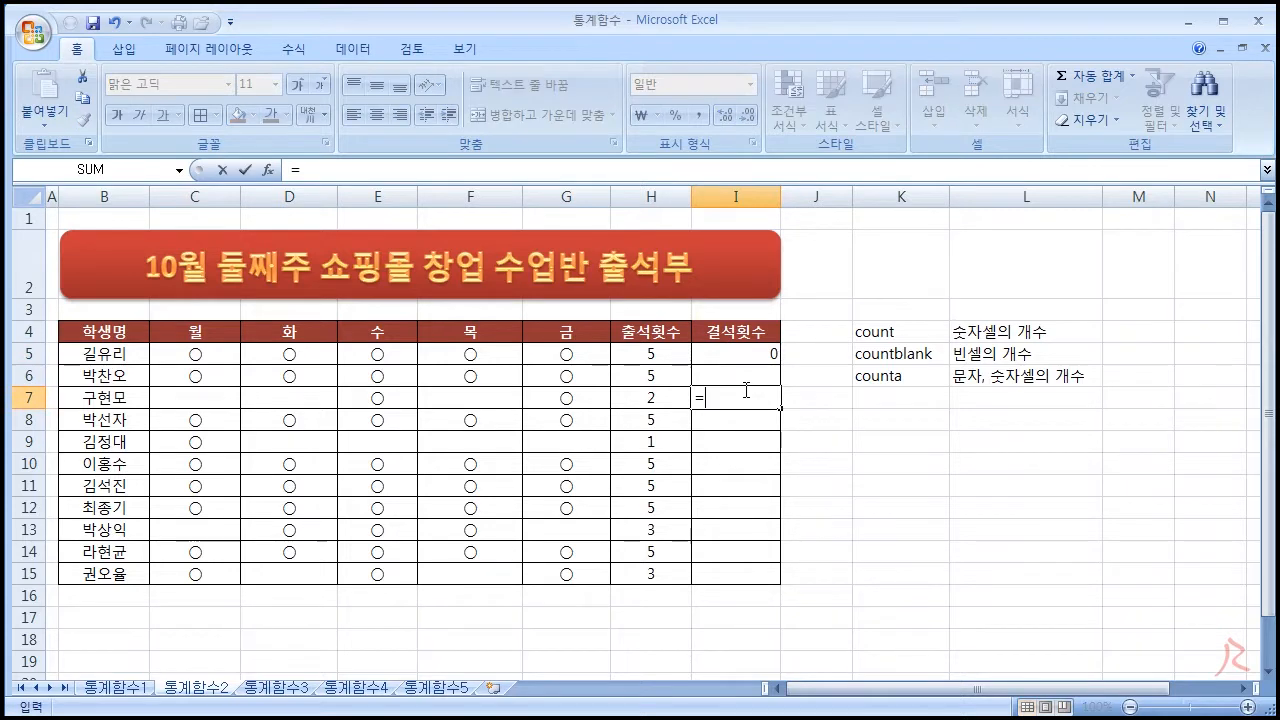
pyautogui.write('count')
pyautogui.doubleClick(760, 472)
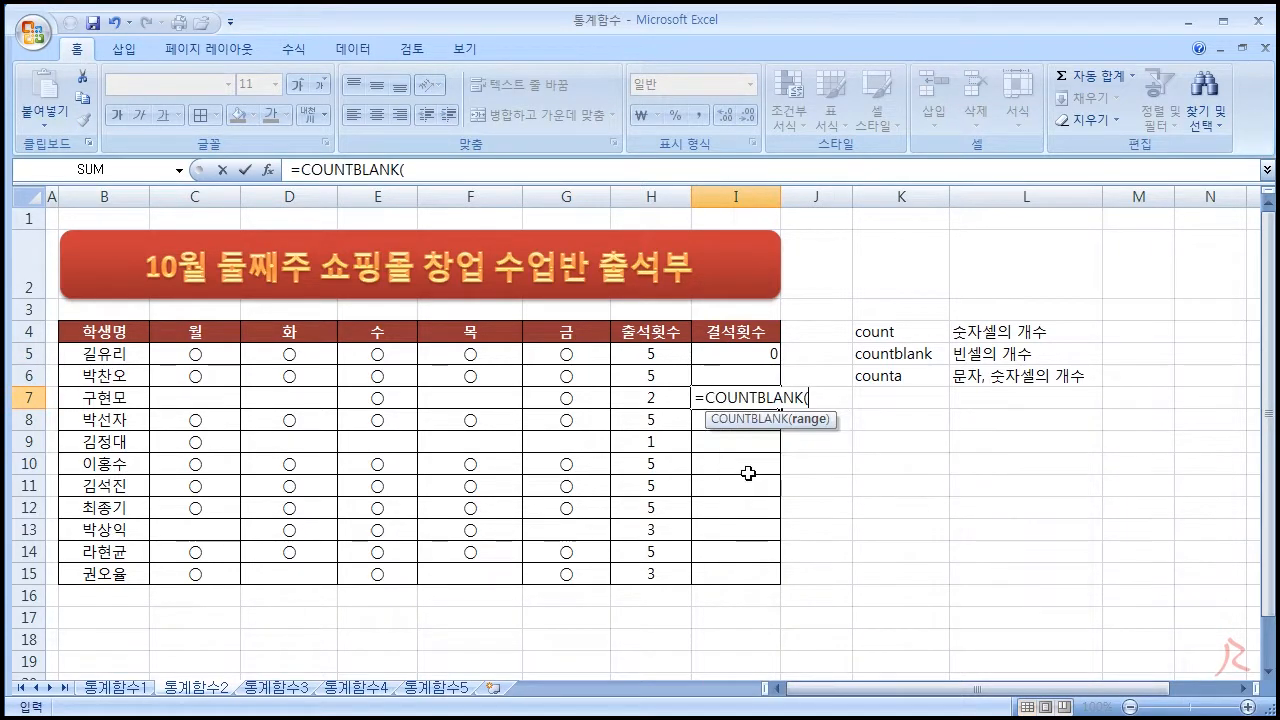
pyautogui.moveTo(209, 402); pyautogui.dragTo(266, 400)
pyautogui.write(',')
pyautogui.click(459, 398)
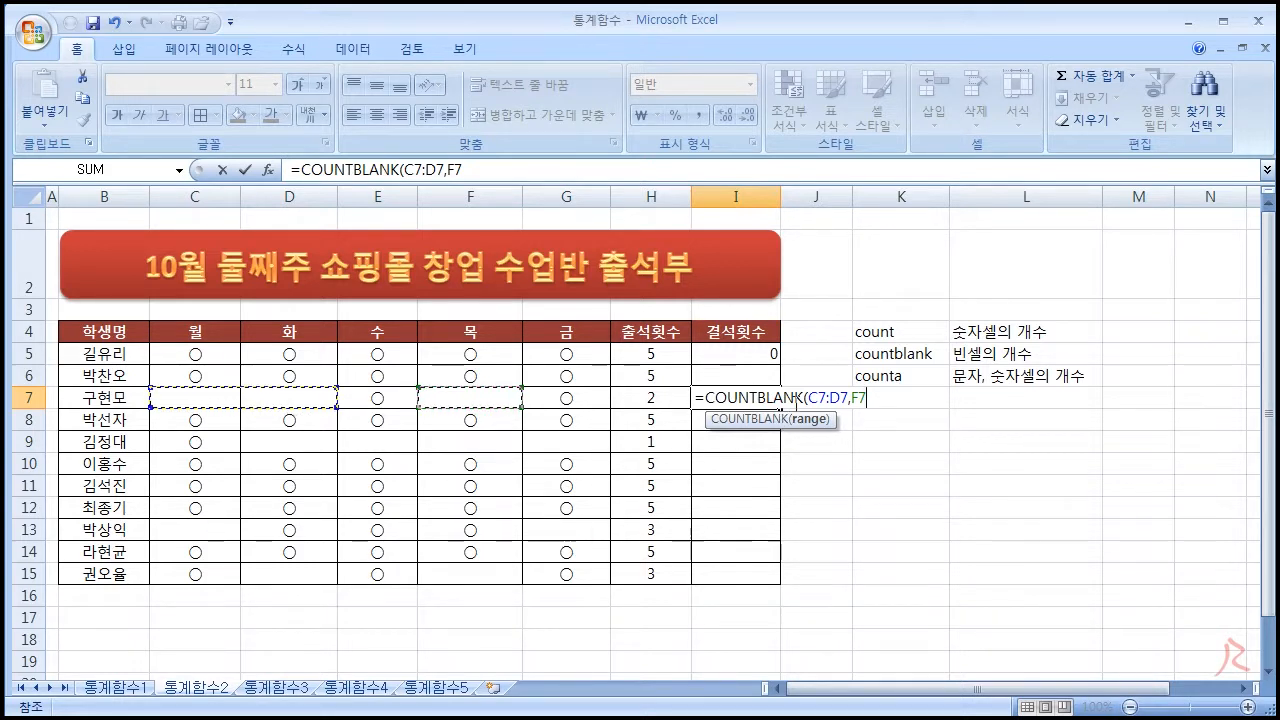
pyautogui.press('Escape')
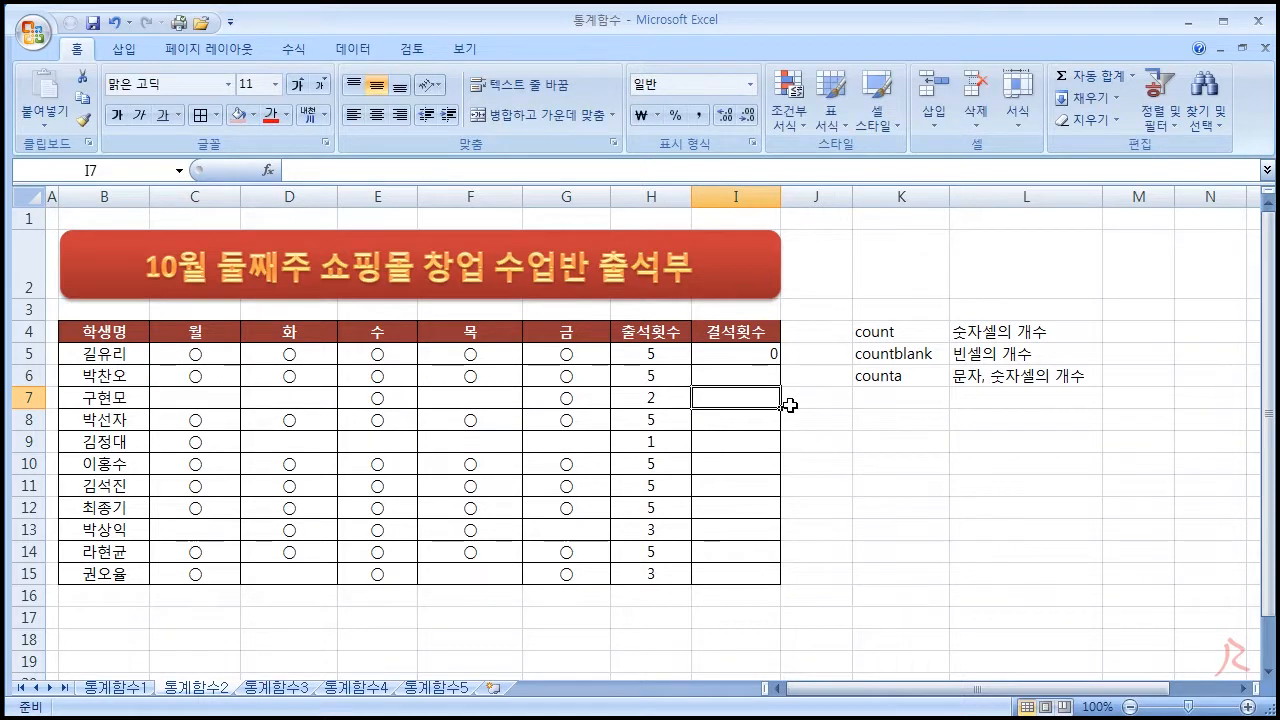
# Fill the COUNTBLANK formula from I5 down to I15 in the 결석횟수 column.
pyautogui.click(755, 356)
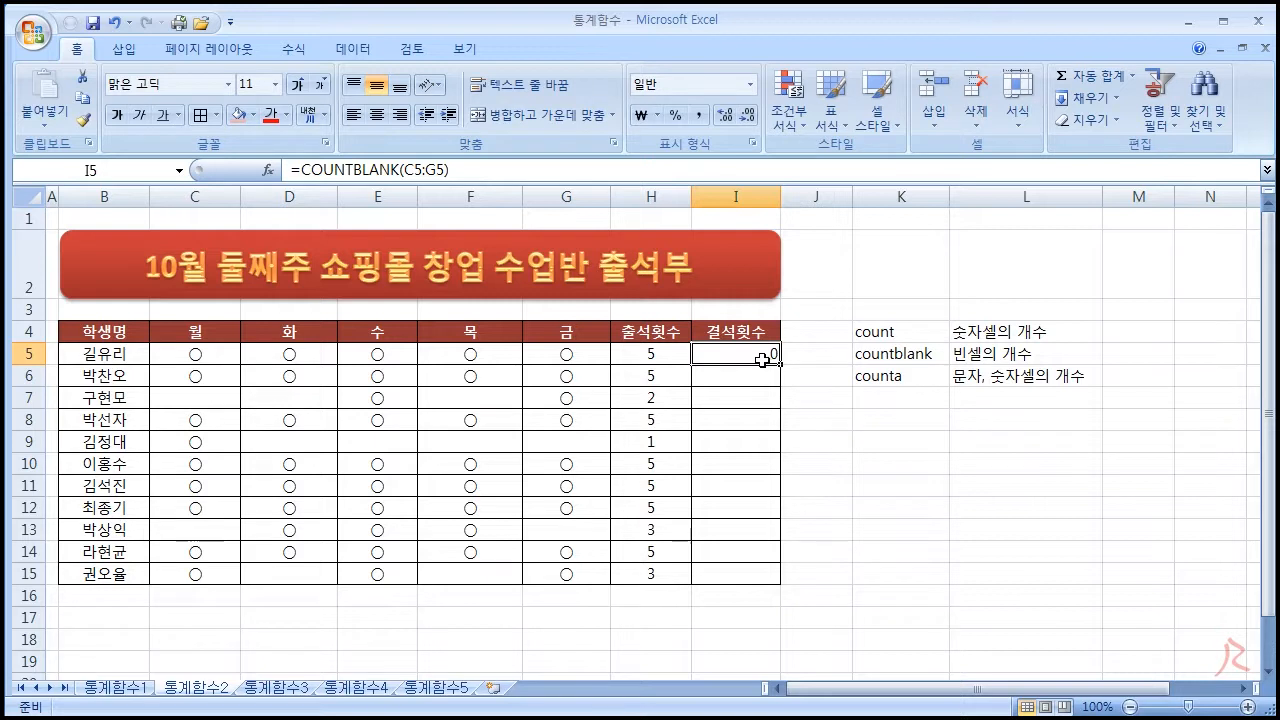
pyautogui.moveTo(781, 366); pyautogui.dragTo(758, 574)
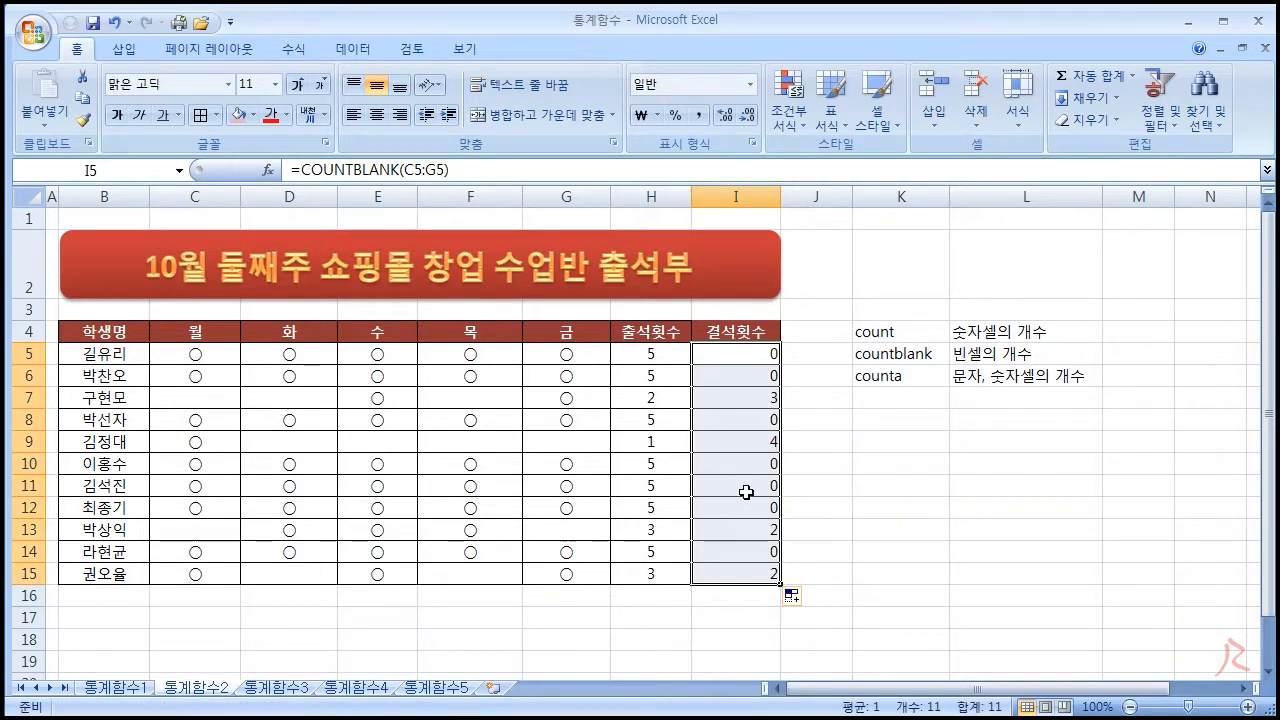
# Check the absence counts in rows 7 and 9 against the blank weekday cells of those rows.
pyautogui.click(743, 398)
pyautogui.click(205, 400)
pyautogui.click(290, 401)
pyautogui.click(512, 401)
pyautogui.click(736, 440)
pyautogui.click(566, 442)
pyautogui.click(466, 443)
pyautogui.click(374, 446)
pyautogui.click(324, 440)
pyautogui.click(713, 421)
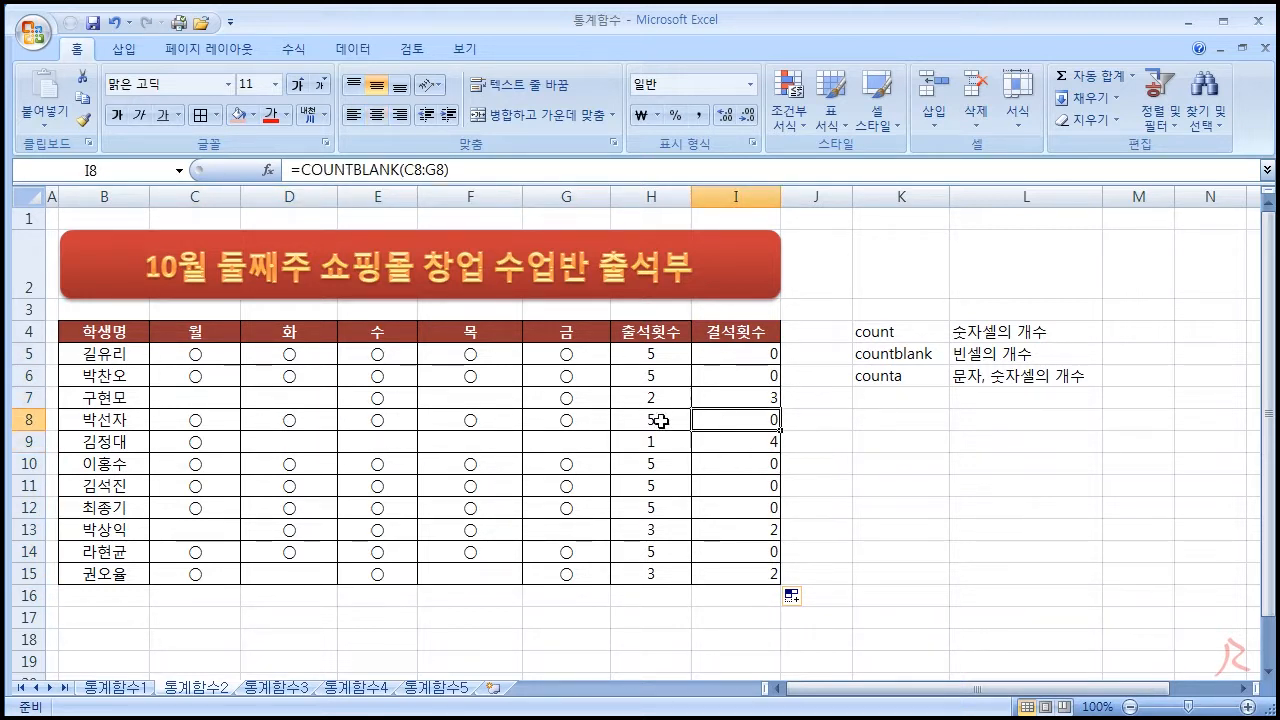
pyautogui.click(725, 444)
# Review the 결석횟수 results in I5:I15 and the 출석횟수 results in H5:H15 alongside the counta and countblank notes.
pyautogui.click(737, 357)
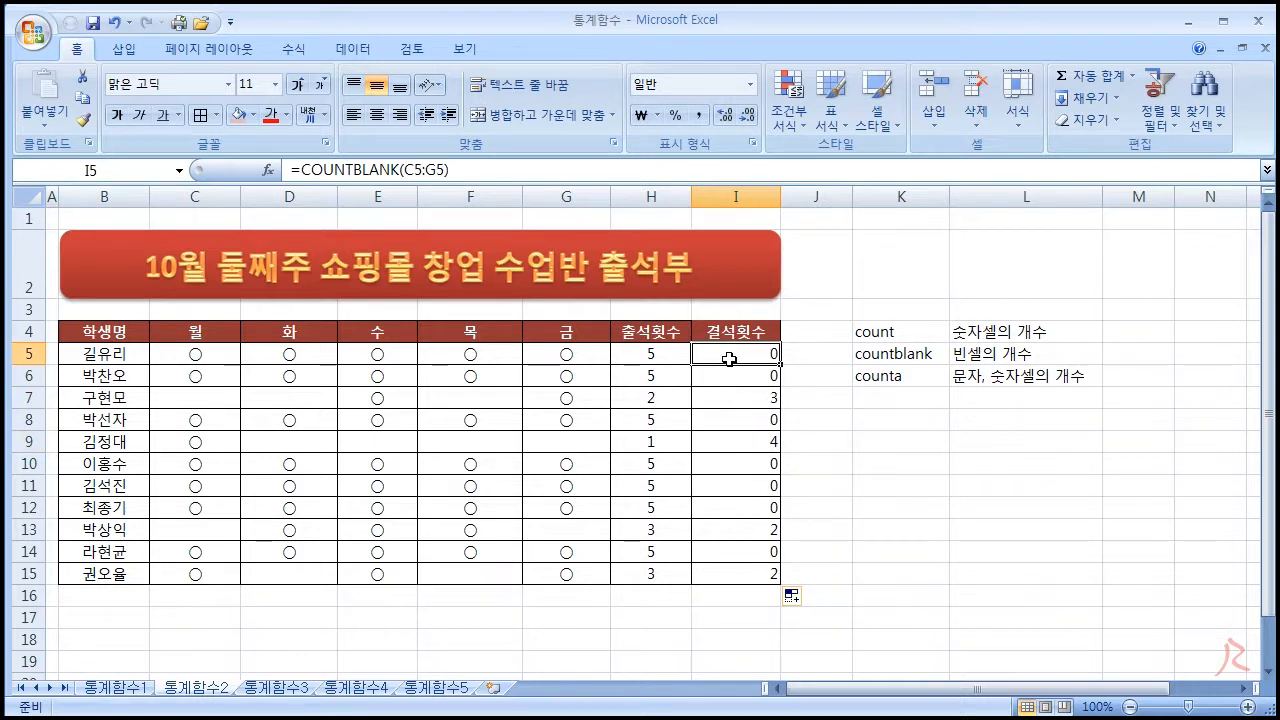
pyautogui.moveTo(737, 357); pyautogui.dragTo(738, 574)
pyautogui.moveTo(648, 356); pyautogui.dragTo(651, 572)
pyautogui.click(935, 484)
pyautogui.click(905, 376)
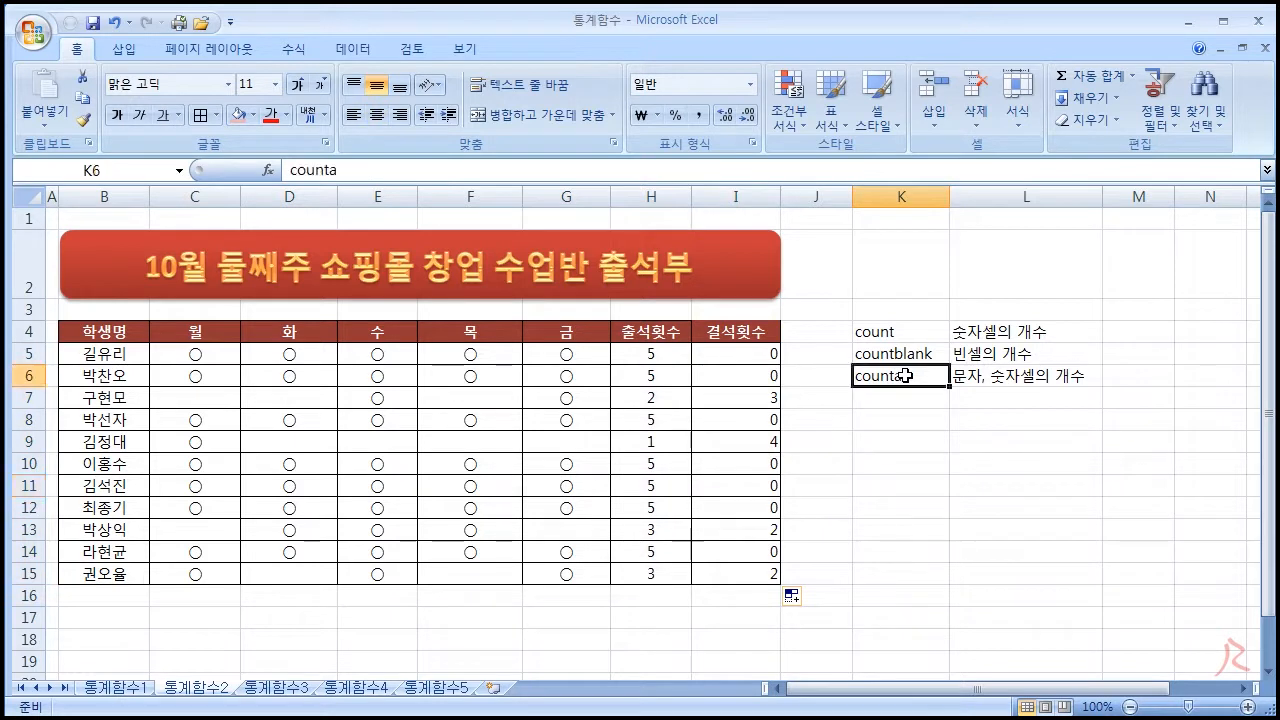
pyautogui.click(905, 358)
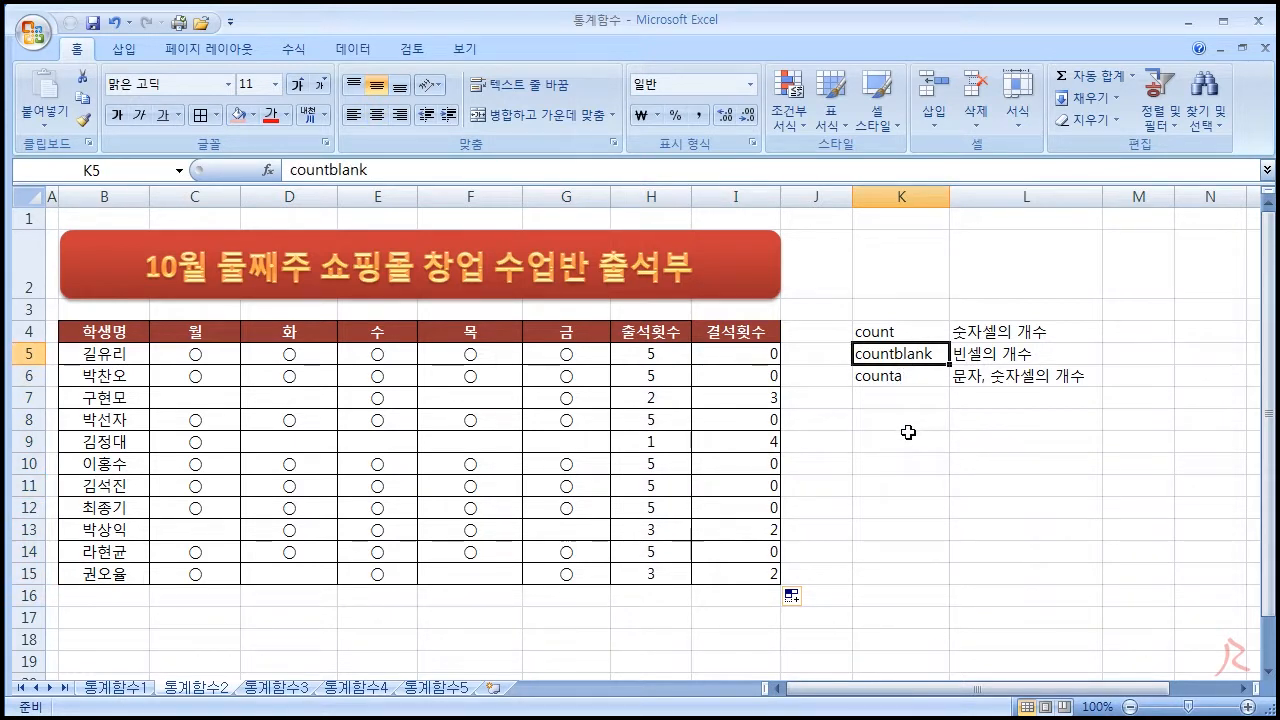
pyautogui.click(902, 458)
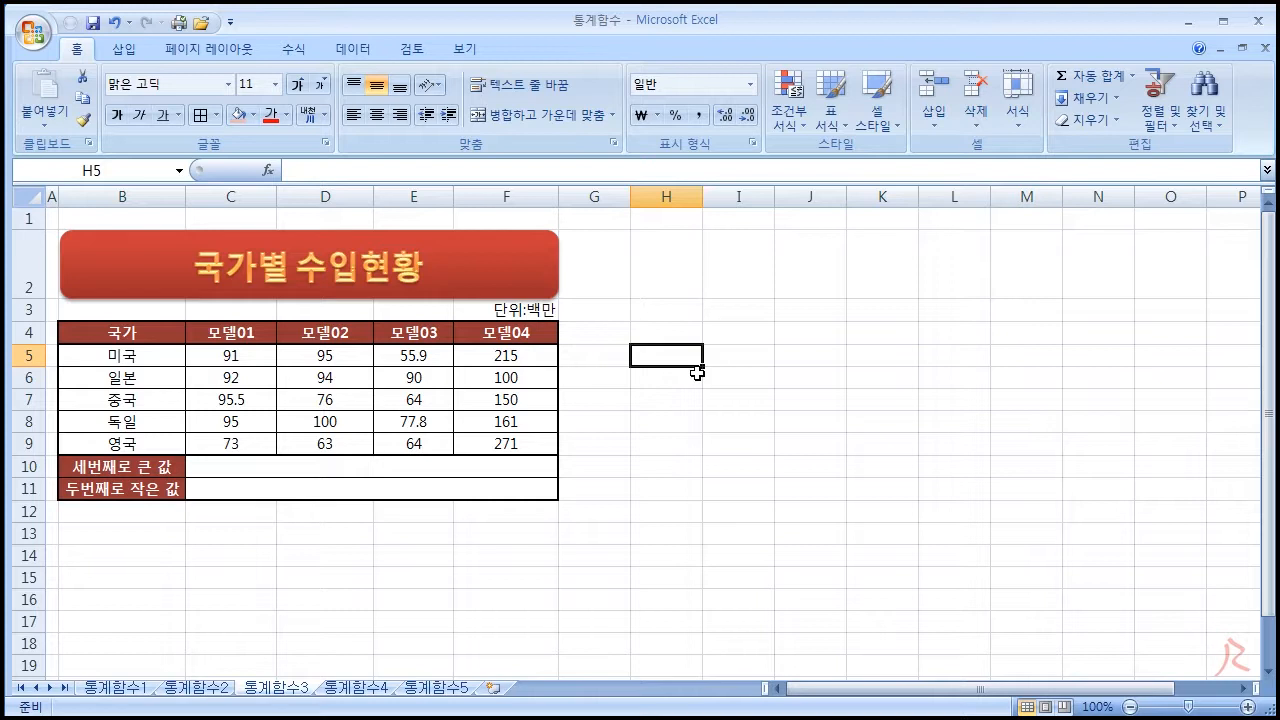
# On sheet 통계함수3, widen column H and enter the function names large in H5 and small in H6.
pyautogui.moveTo(703, 196); pyautogui.dragTo(737, 196)
pyautogui.write('ㅣㅁ')
pyautogui.press('BackSpace')
pyautogui.press('BackSpace')
pyautogui.write('large')
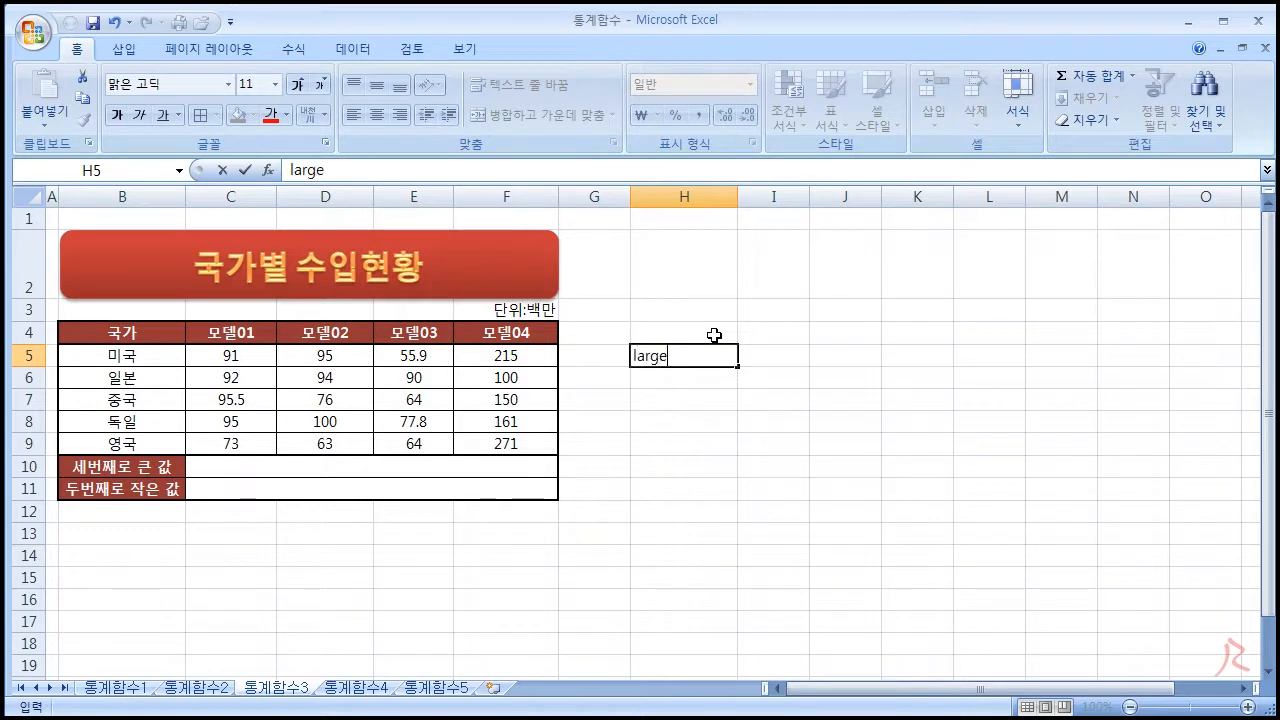
pyautogui.press('Return')
pyautogui.write('small')
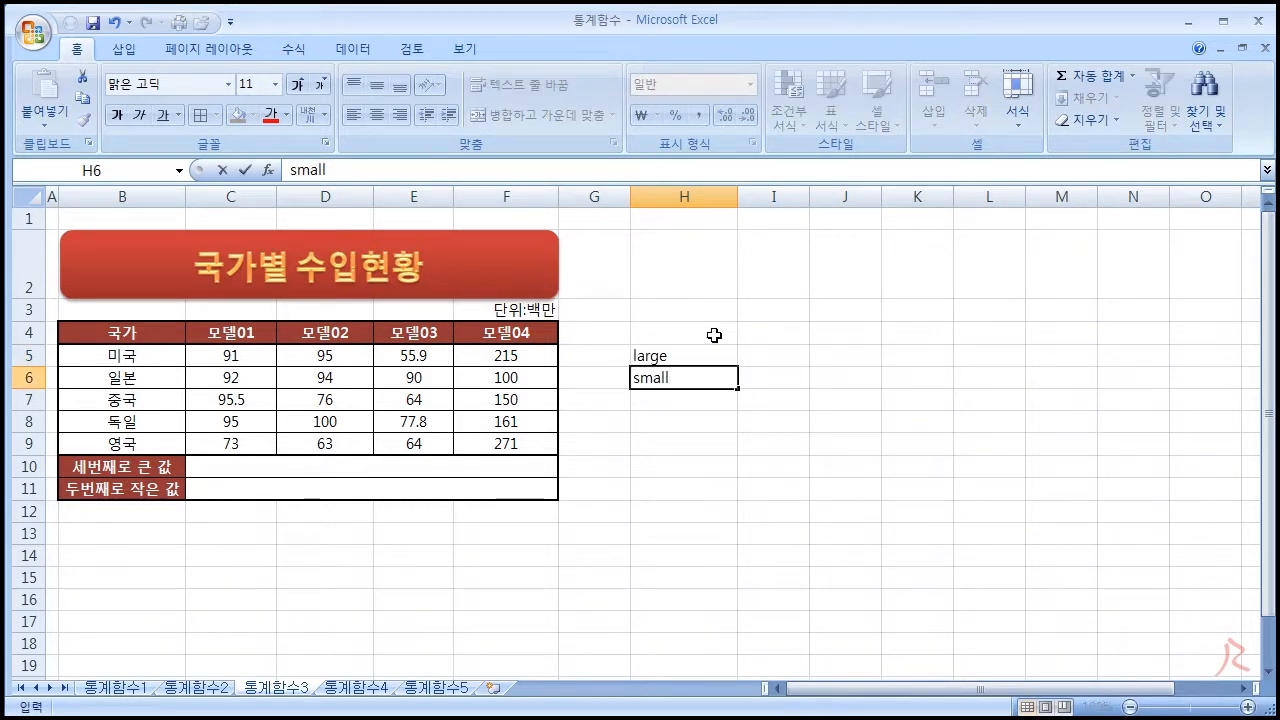
# Enter the description 범위에서 몇번째로 큰값 in I5 and 범위에서 몇번째로 작은값 in I6.
pyautogui.press('Tab')
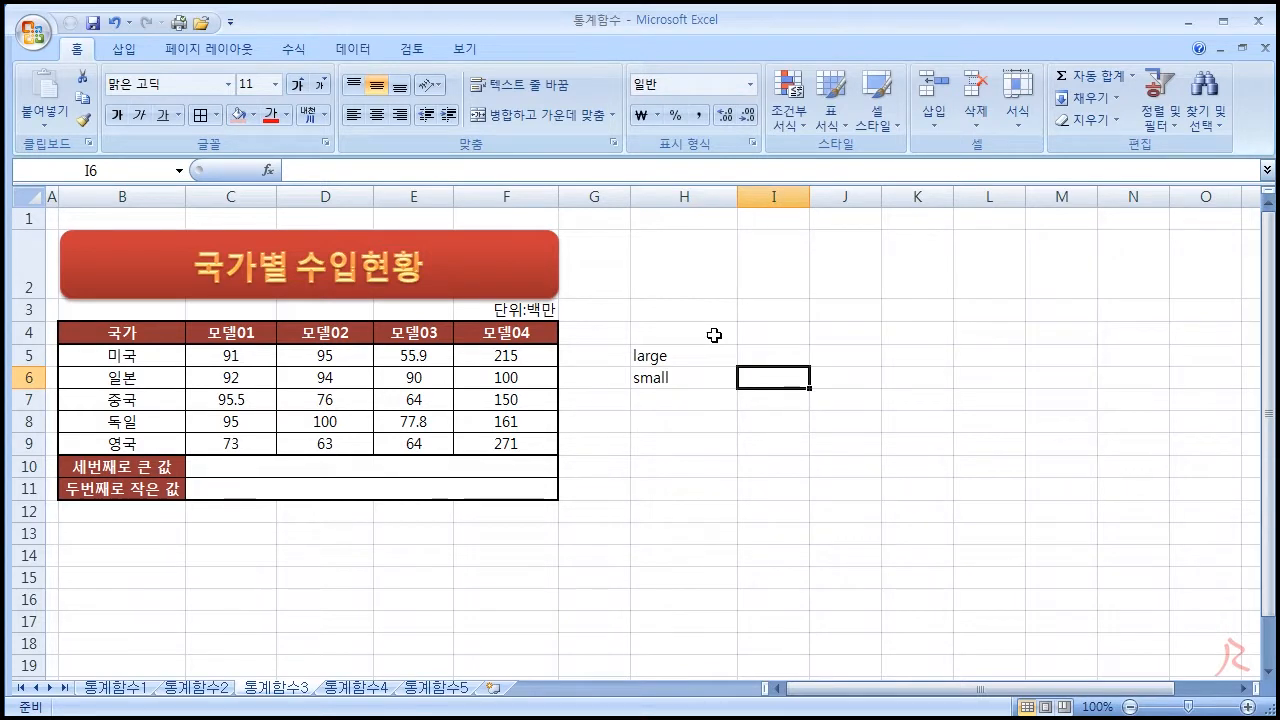
pyautogui.press('Up')
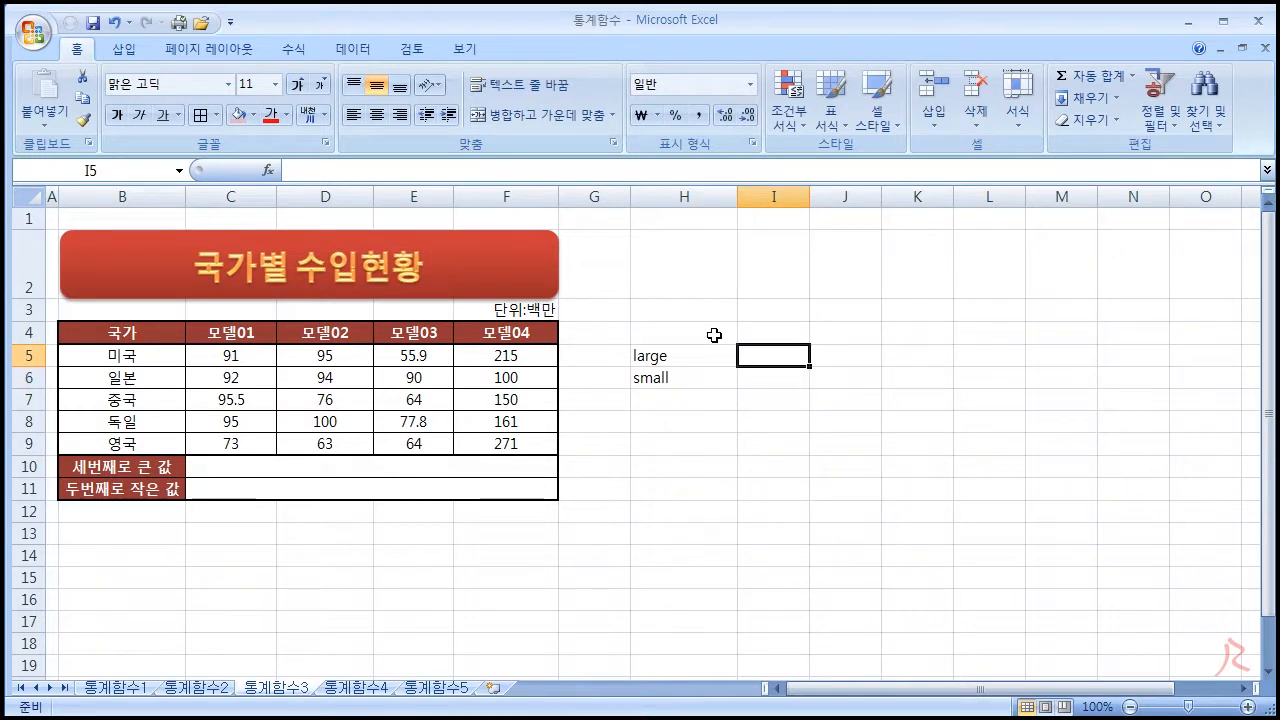
pyautogui.write('범위에')
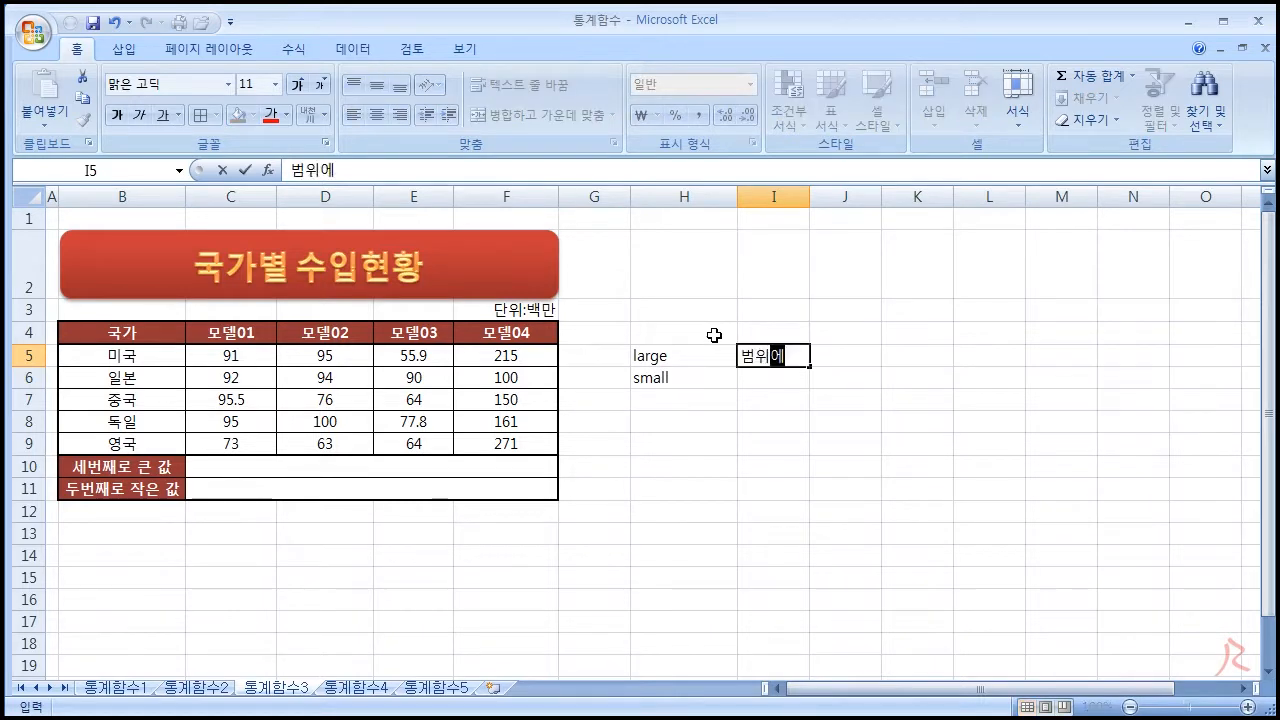
pyautogui.write('서 ㅁ몇번')
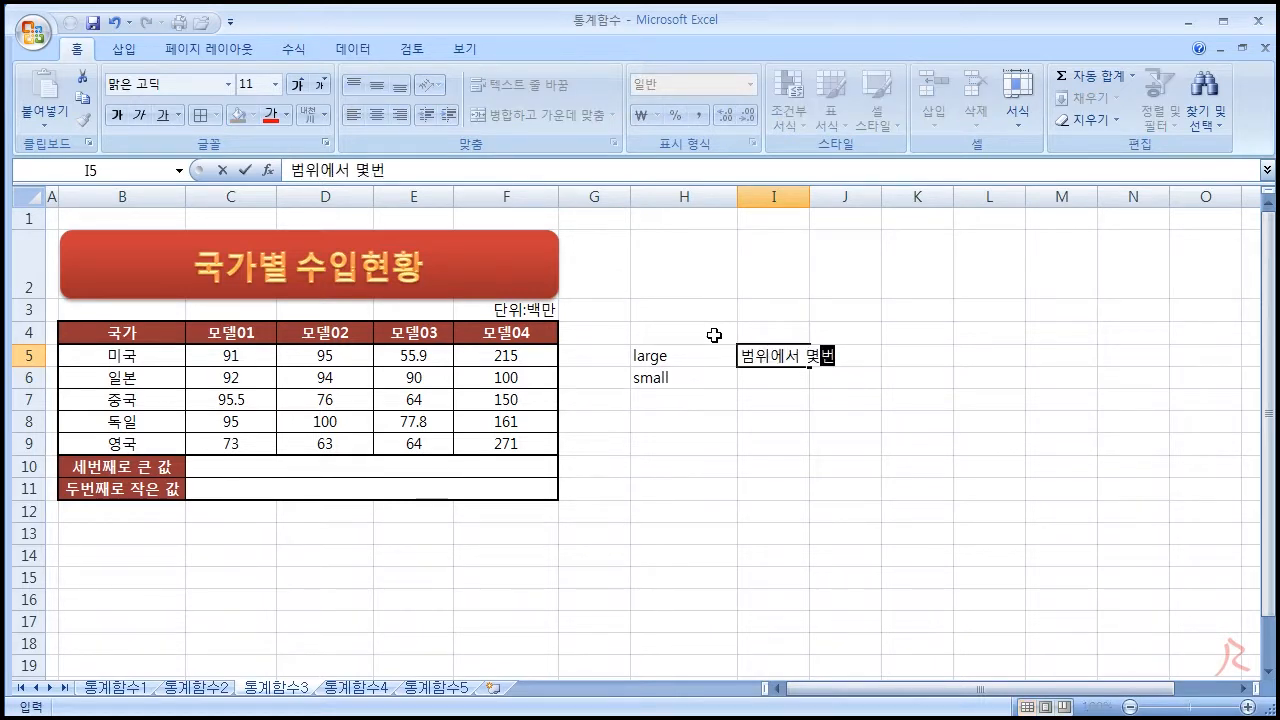
pyautogui.write('째로 큰값')
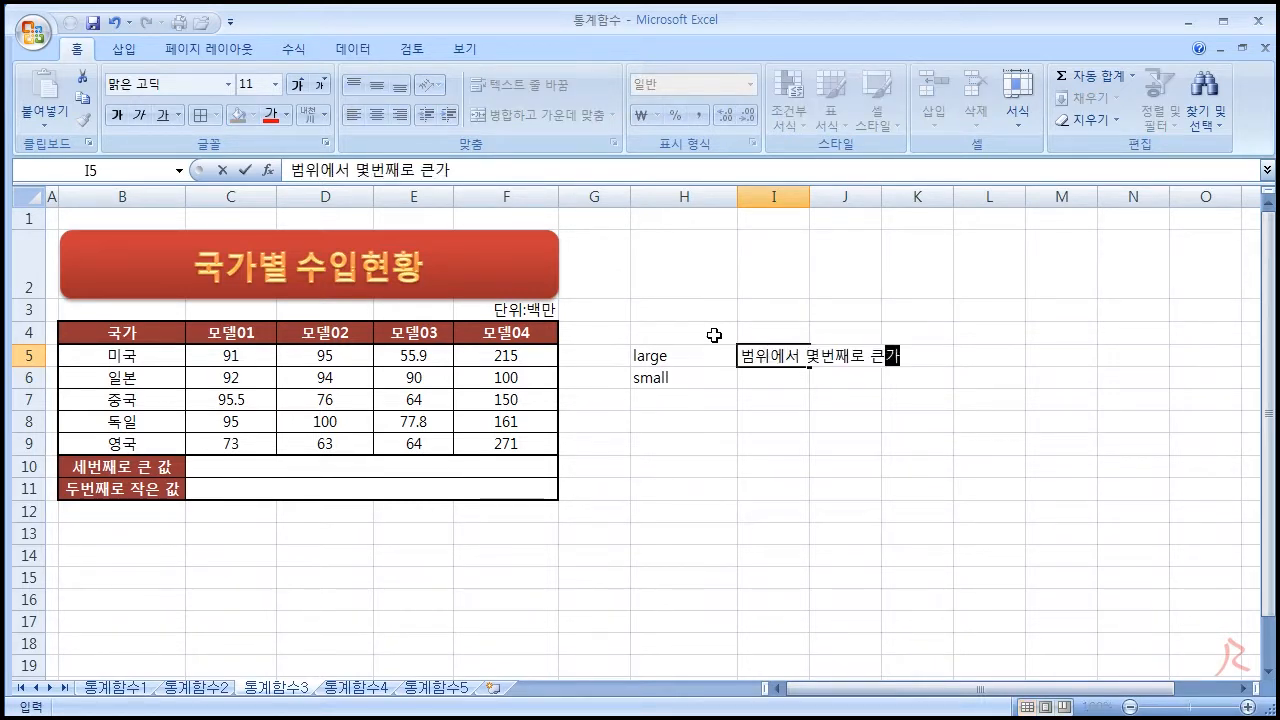
pyautogui.press('Return')
pyautogui.write('버ㅁ위에서 ')
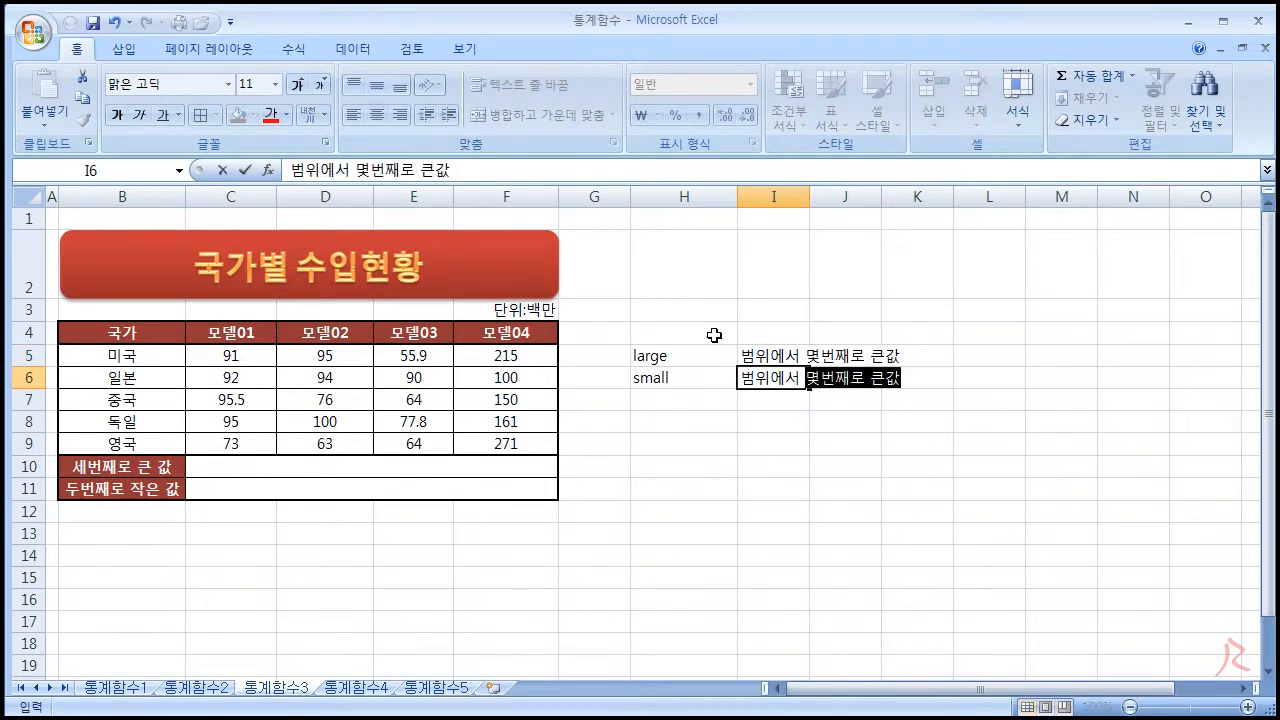
pyautogui.write('몇번째로 작')
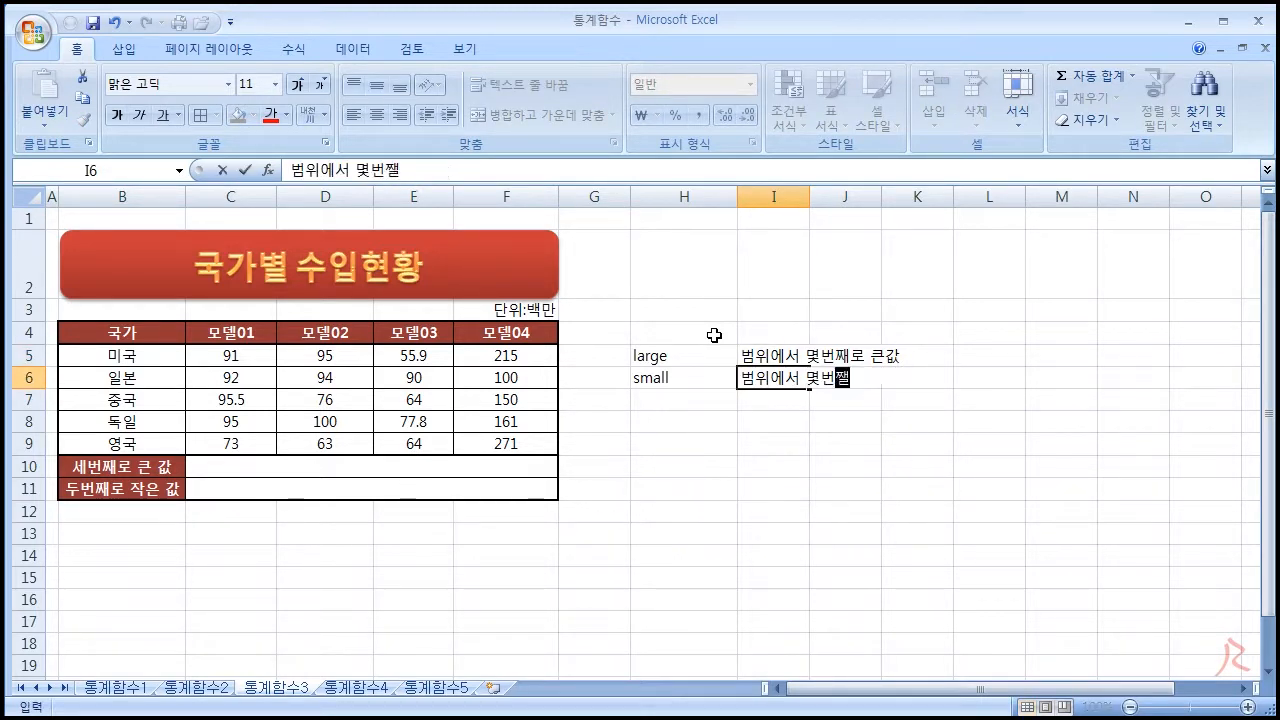
pyautogui.write('은값')
pyautogui.press('Return')
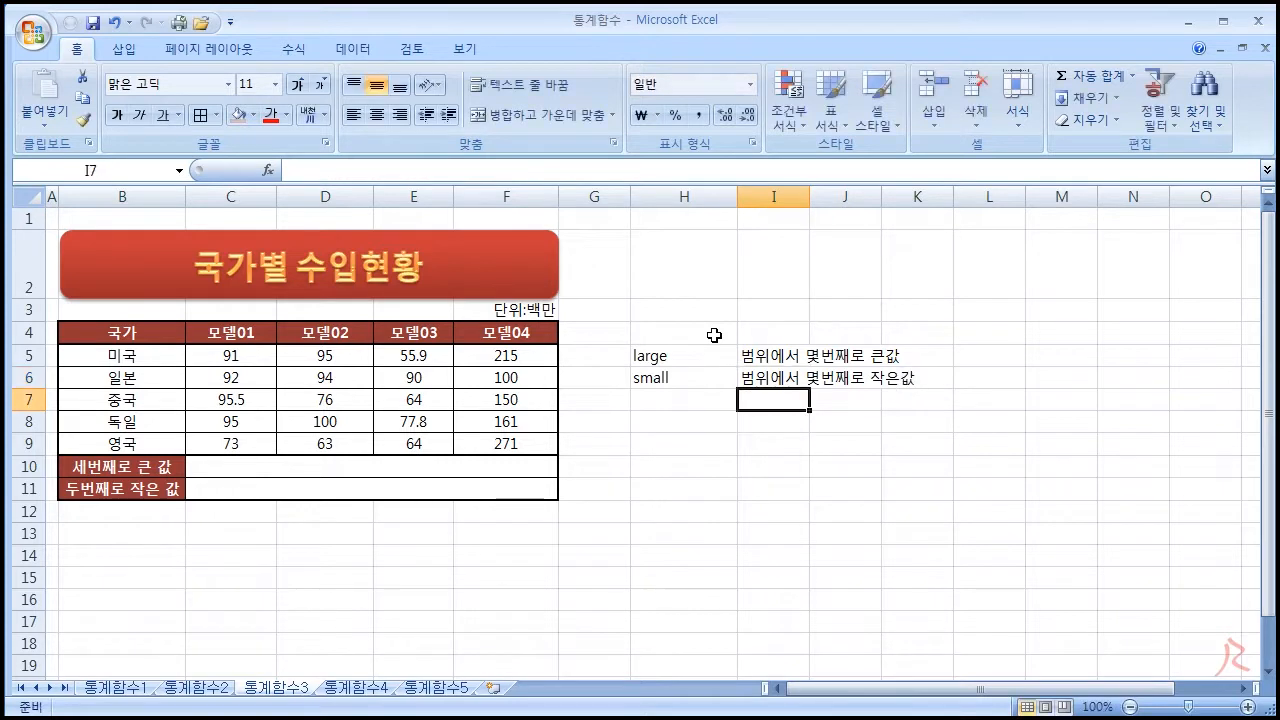
# Widen column H further and extend the note in H5 to large(범위,N).
pyautogui.moveTo(739, 196); pyautogui.dragTo(775, 197)
pyautogui.click(704, 355)
pyautogui.doubleClick(704, 355)
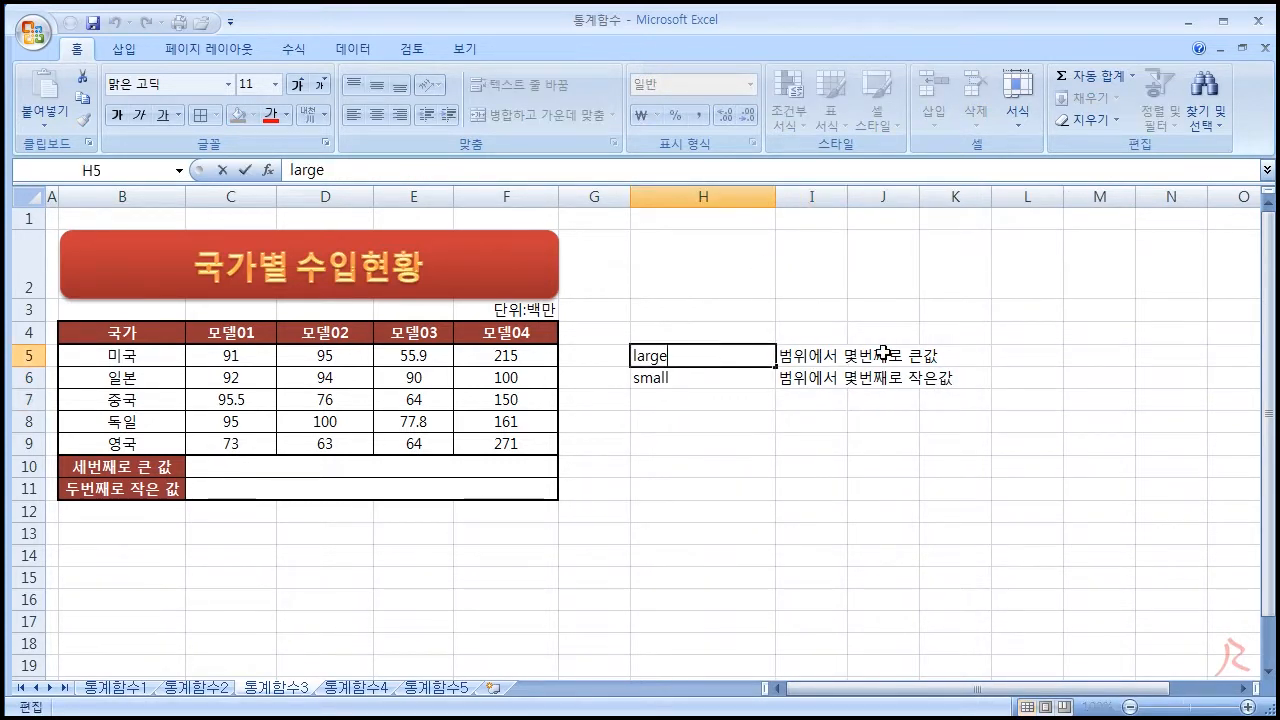
pyautogui.write('(ㅂㅓㅁ')
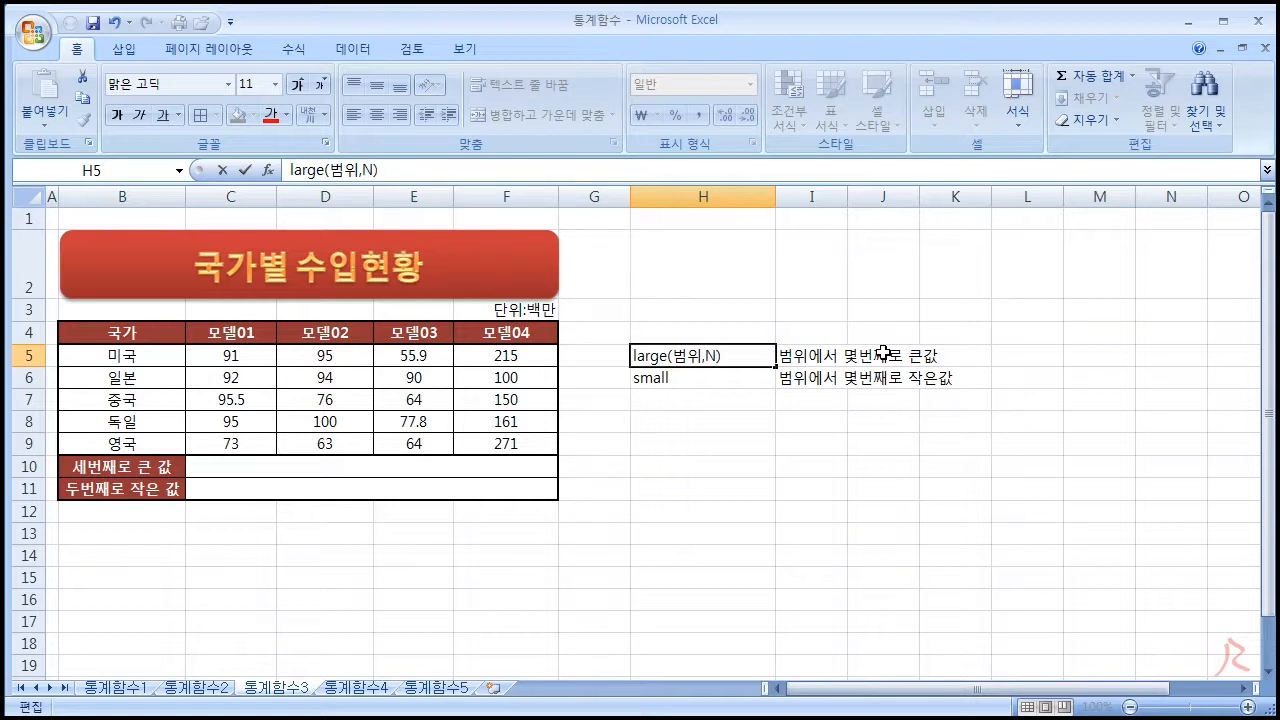
pyautogui.moveTo(705, 361); pyautogui.dragTo(695, 360)
pyautogui.click(708, 357)
pyautogui.moveTo(718, 364)
pyautogui.mouseDown()
pyautogui.moveTo(672, 362)
pyautogui.moveTo(714, 360)
pyautogui.mouseUp()
# Copy the argument text (범위,N) from H5 and append it to small in H6.
pyautogui.moveTo(669, 355); pyautogui.dragTo(729, 355)
pyautogui.hotkey('ctrl', 'c')
pyautogui.click(734, 376)
pyautogui.doubleClick(748, 376)
pyautogui.hotkey('ctrl', 'v')
pyautogui.click(737, 420)
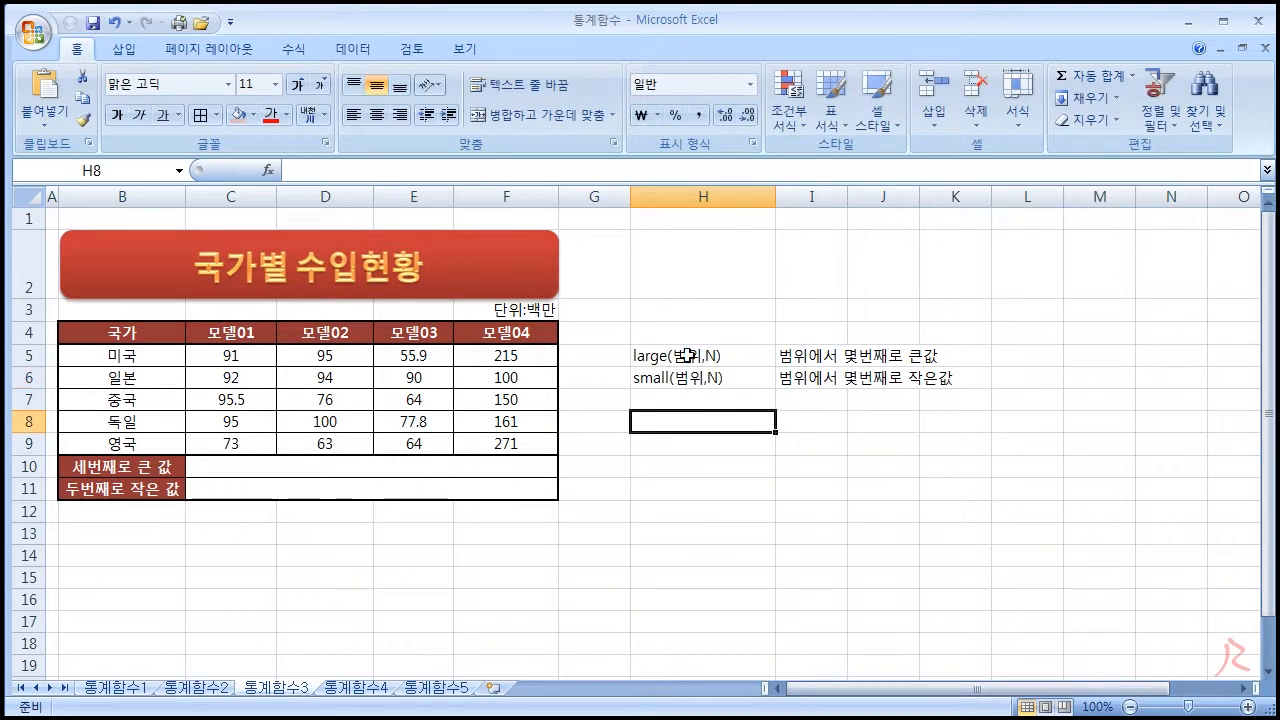
# Replace 몇번째 with N번째 in the description in I5.
pyautogui.doubleClick(828, 360)
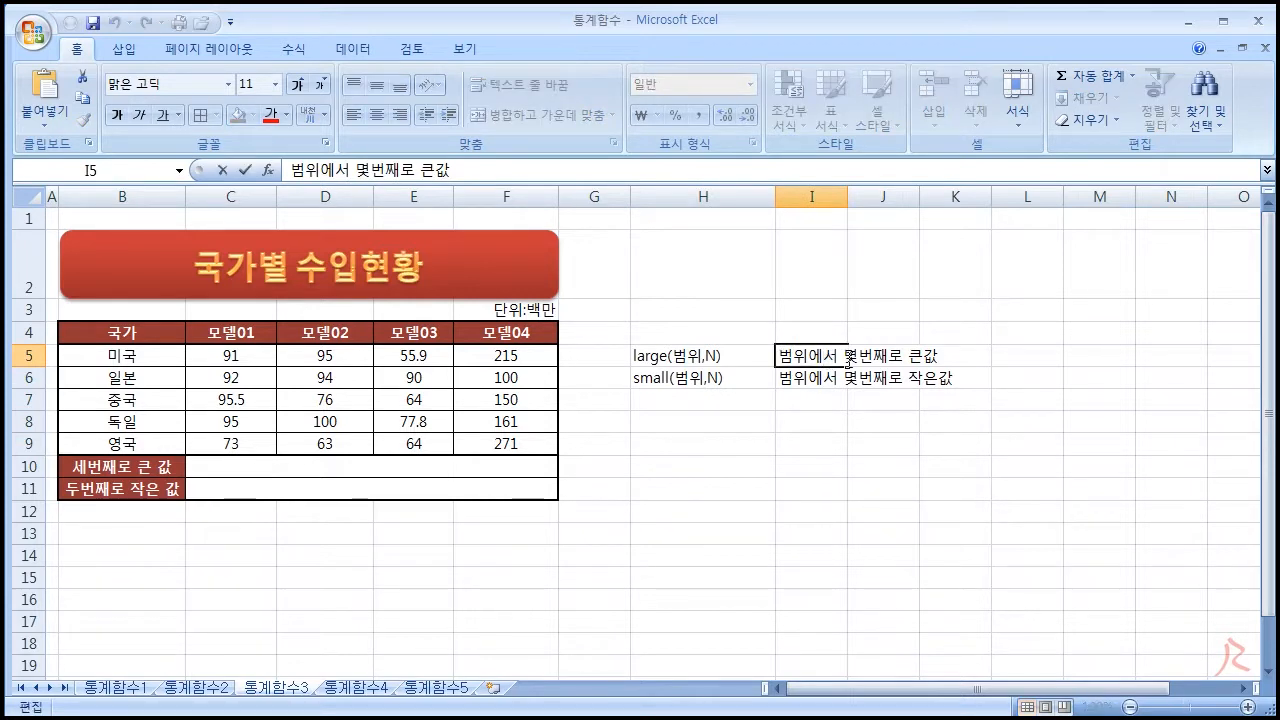
pyautogui.moveTo(845, 357); pyautogui.dragTo(889, 357)
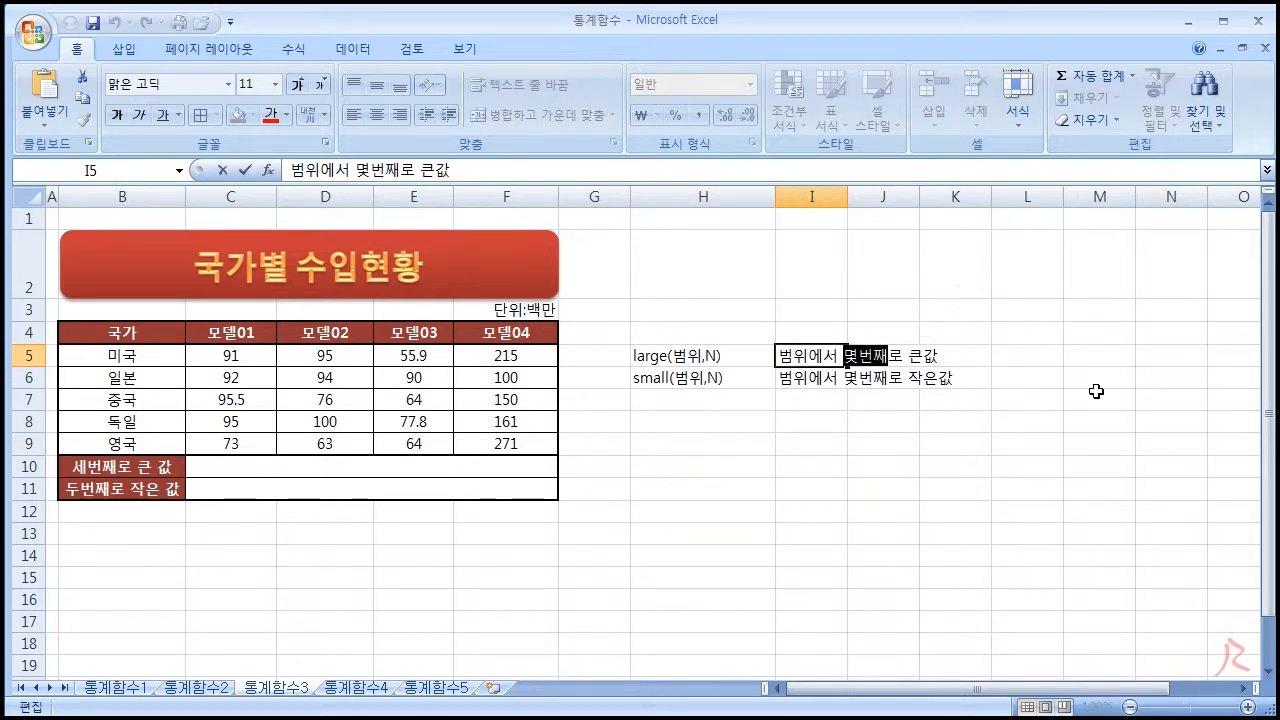
pyautogui.write('ㅜ')
pyautogui.press('BackSpace')
pyautogui.write('N번ㅉ')
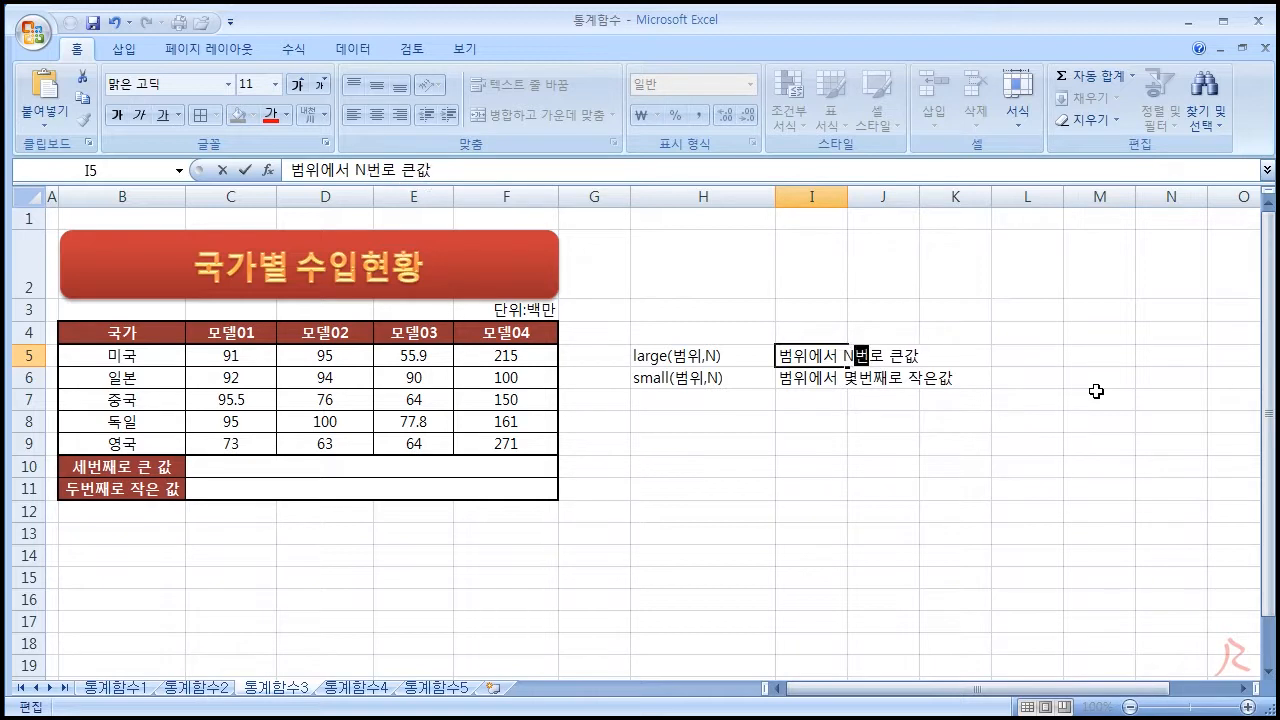
pyautogui.write('ㅐ')
# Replace 몇 with N in the description in I6 and narrow column H to fit its notes.
pyautogui.doubleClick(810, 378)
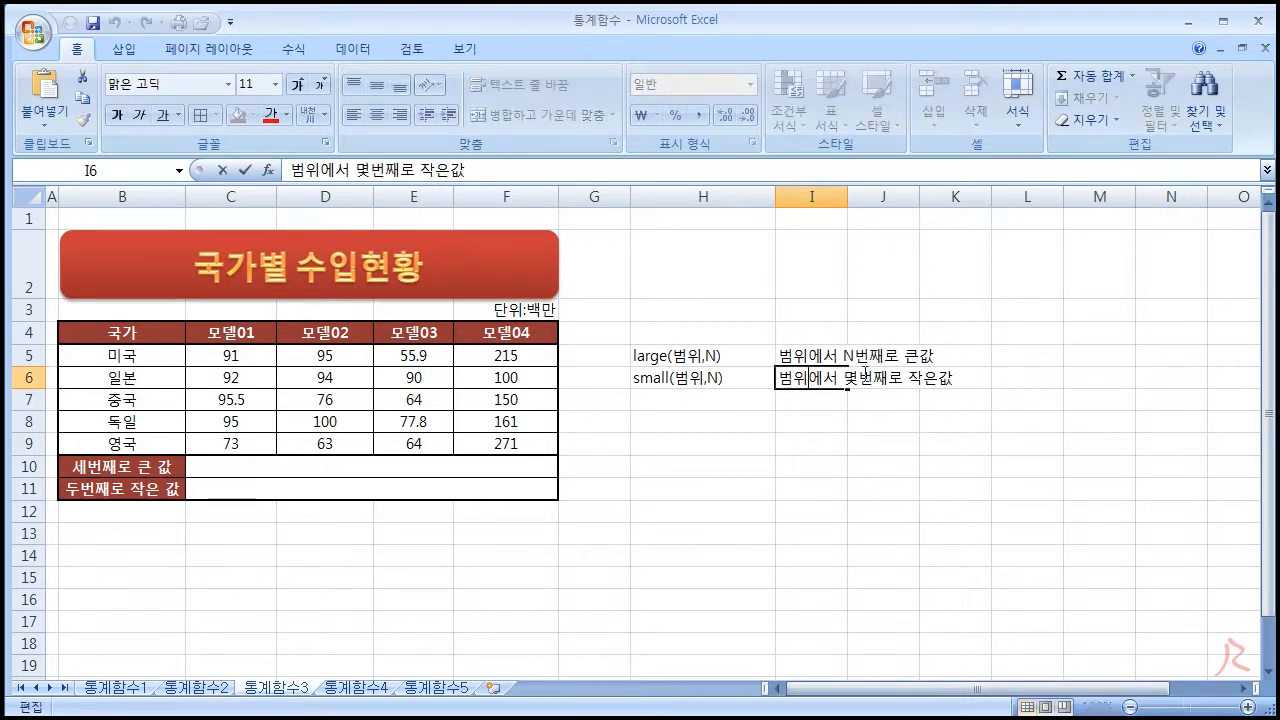
pyautogui.moveTo(847, 378); pyautogui.dragTo(893, 383)
pyautogui.write('N')
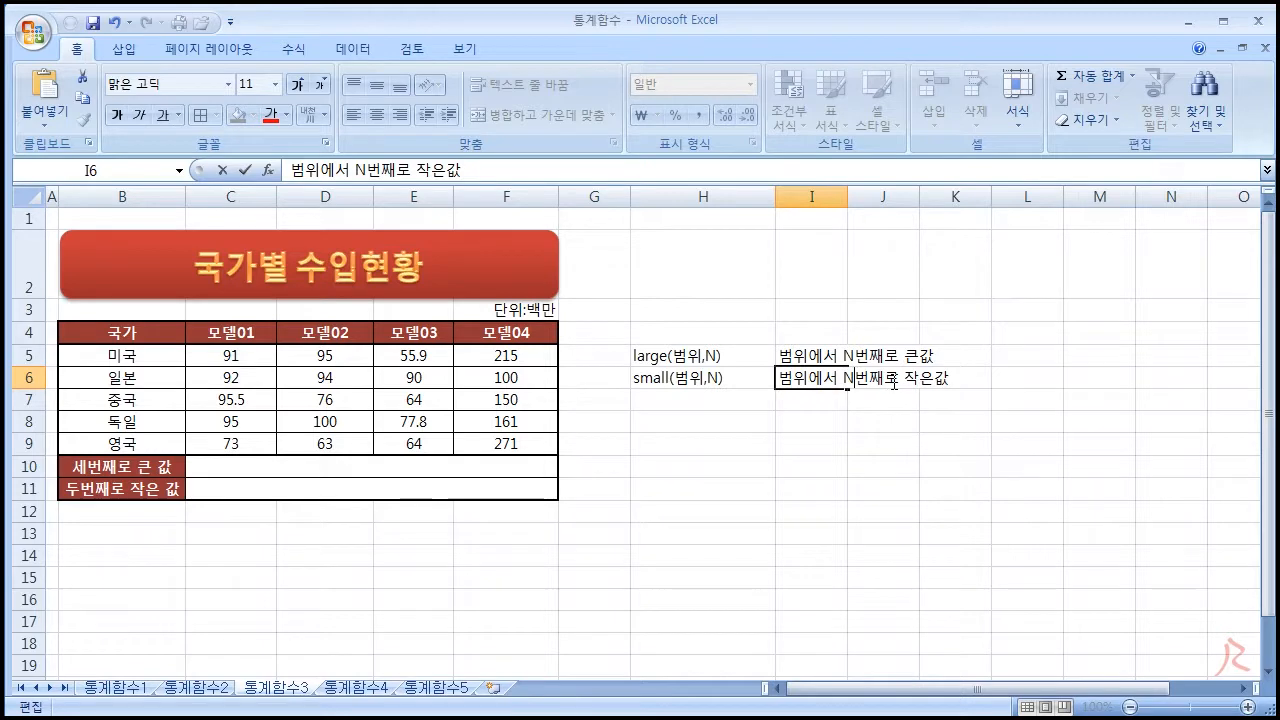
pyautogui.click(694, 385)
pyautogui.moveTo(775, 197); pyautogui.dragTo(741, 192)
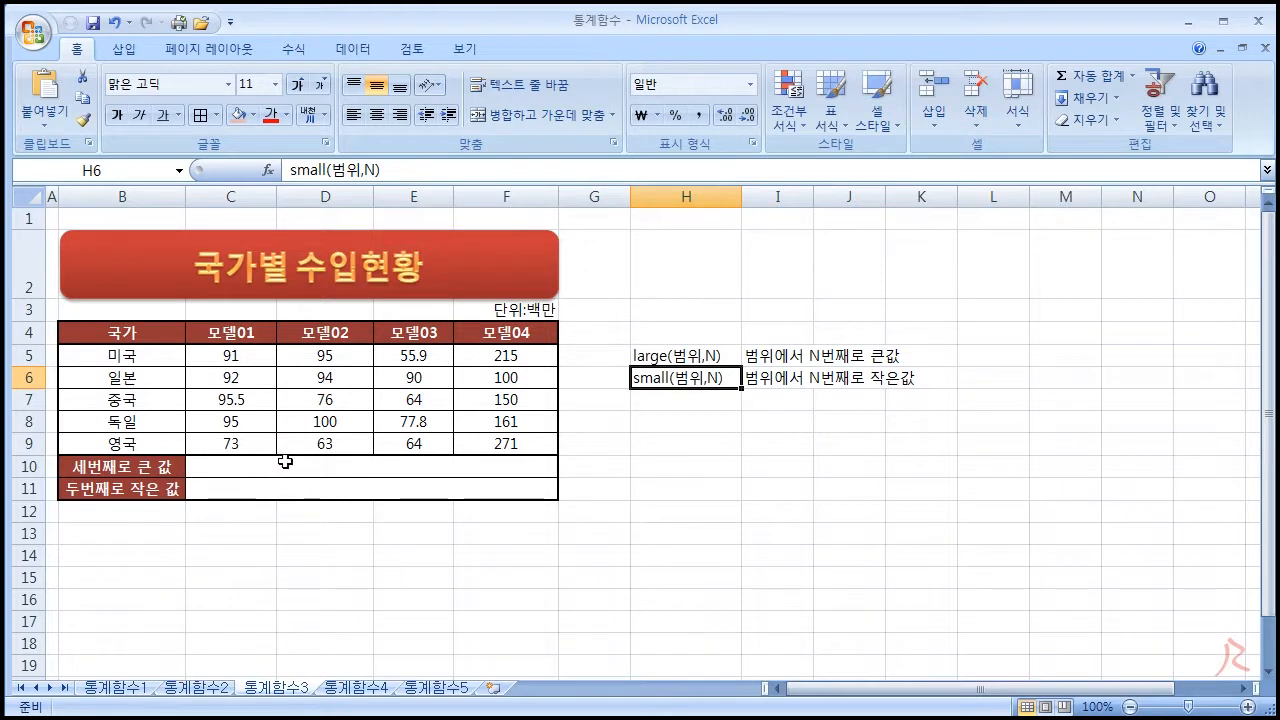
# Begin a LARGE formula in the merged result cell C10 for the third-largest value.
pyautogui.moveTo(285, 462); pyautogui.dragTo(295, 489)
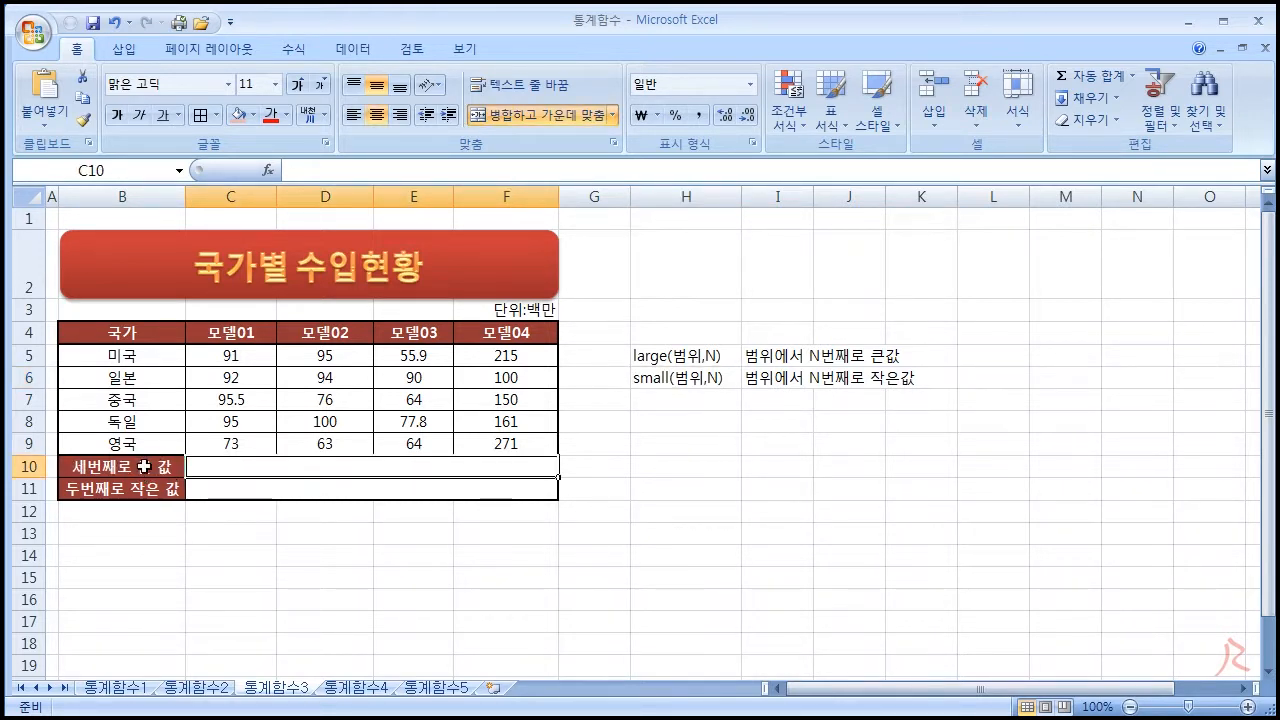
pyautogui.click(94, 492)
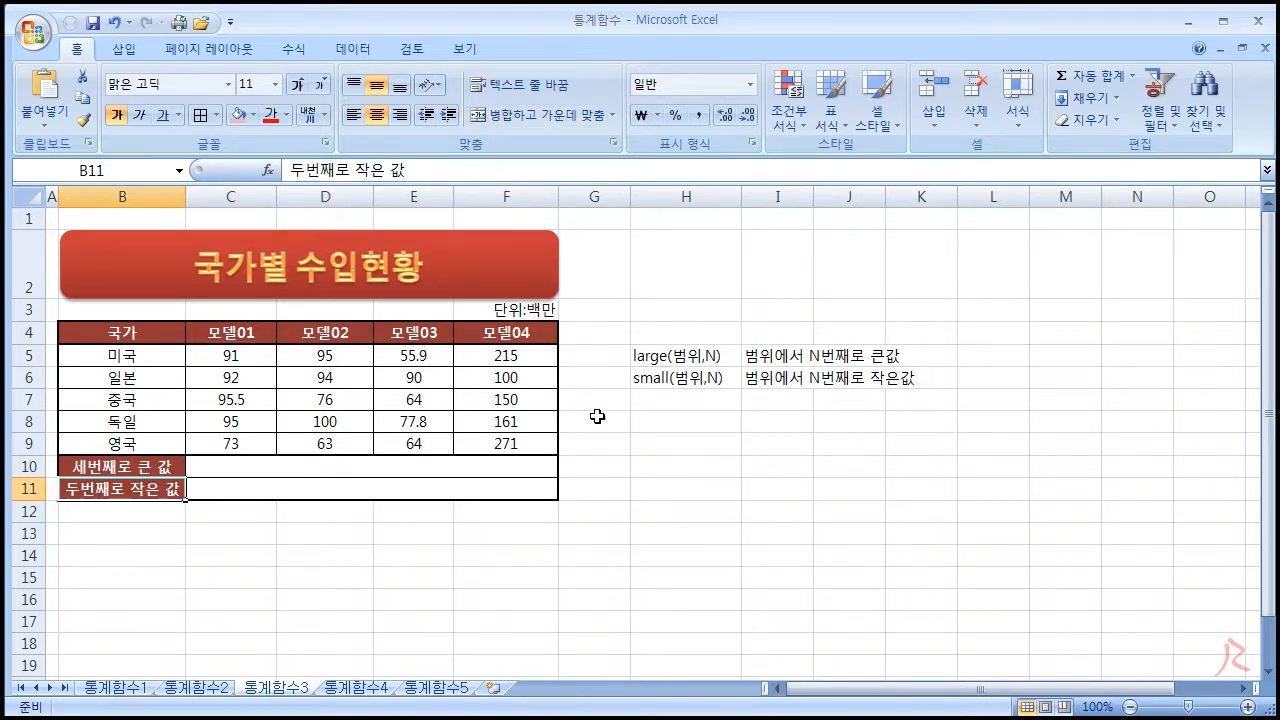
pyautogui.click(394, 471)
pyautogui.write('=')
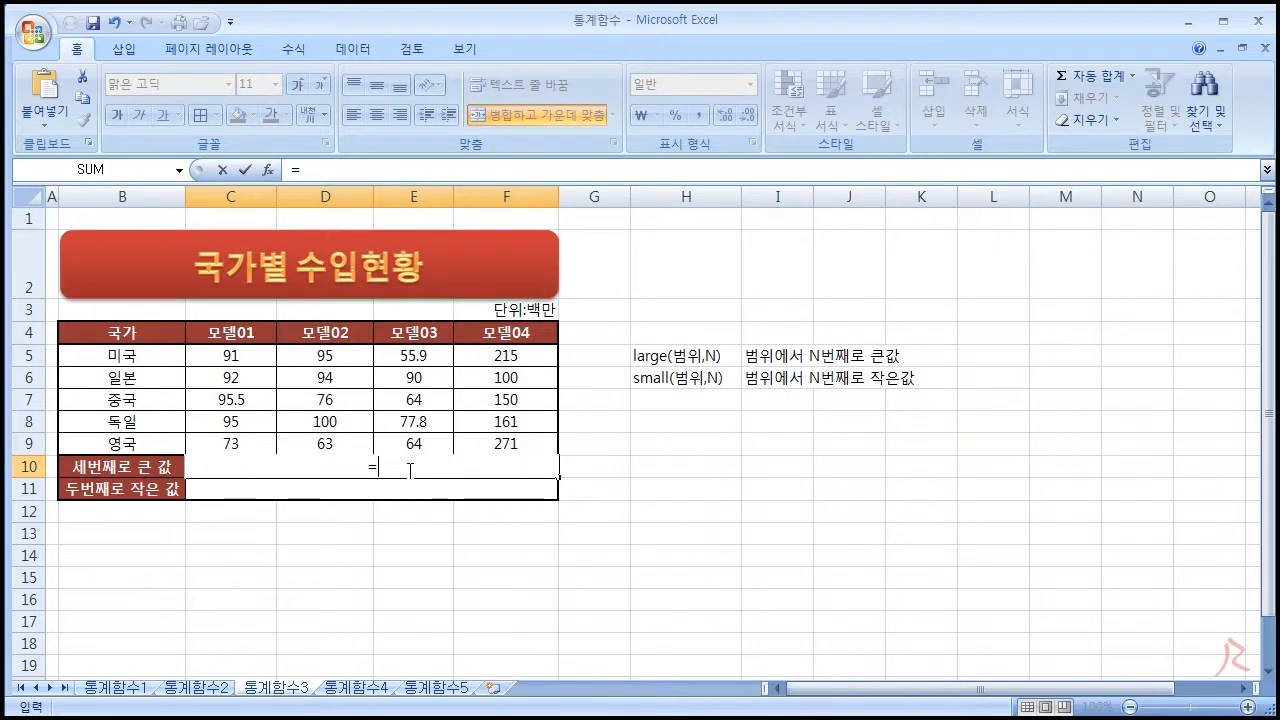
pyautogui.write('large')
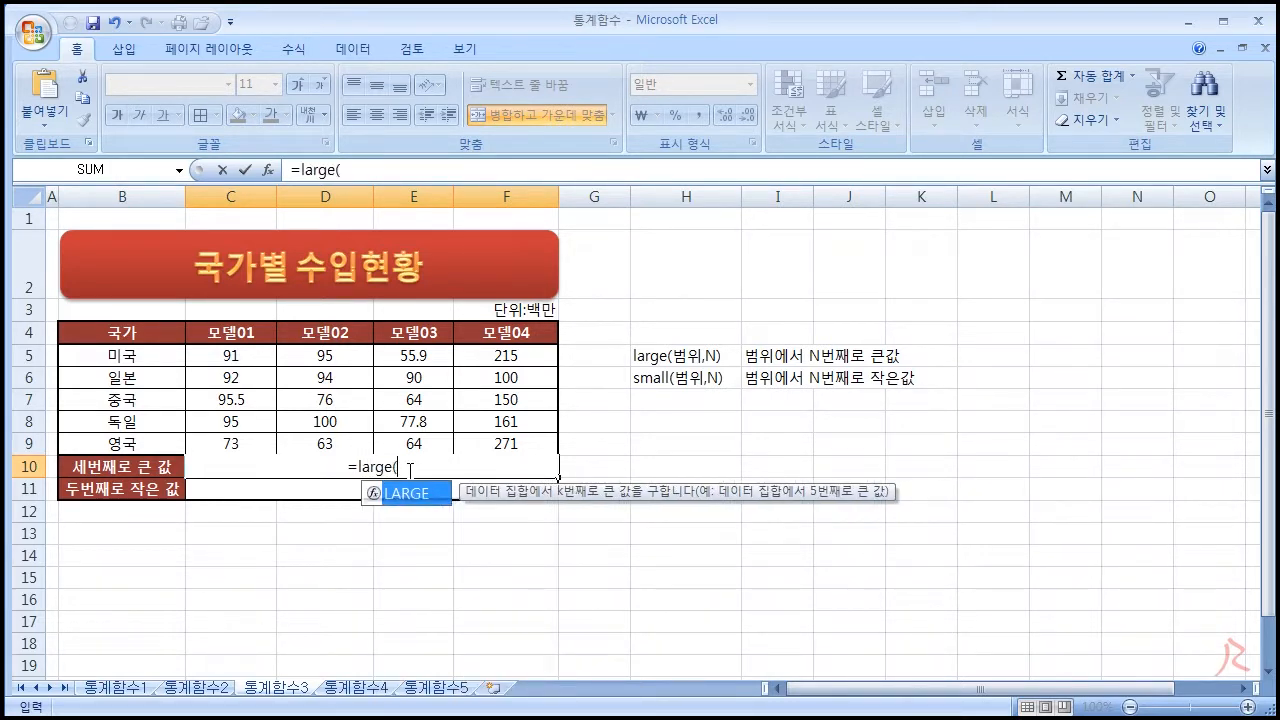
pyautogui.write('(')
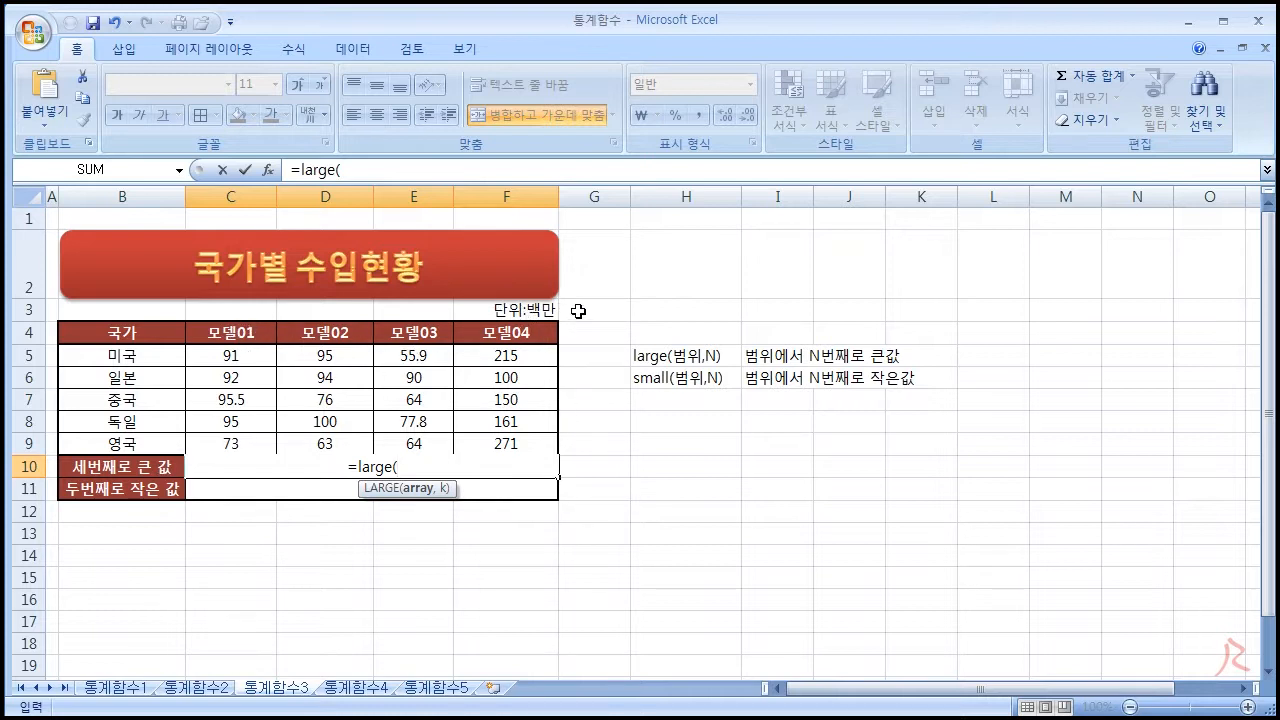
pyautogui.moveTo(238, 356); pyautogui.dragTo(503, 442)
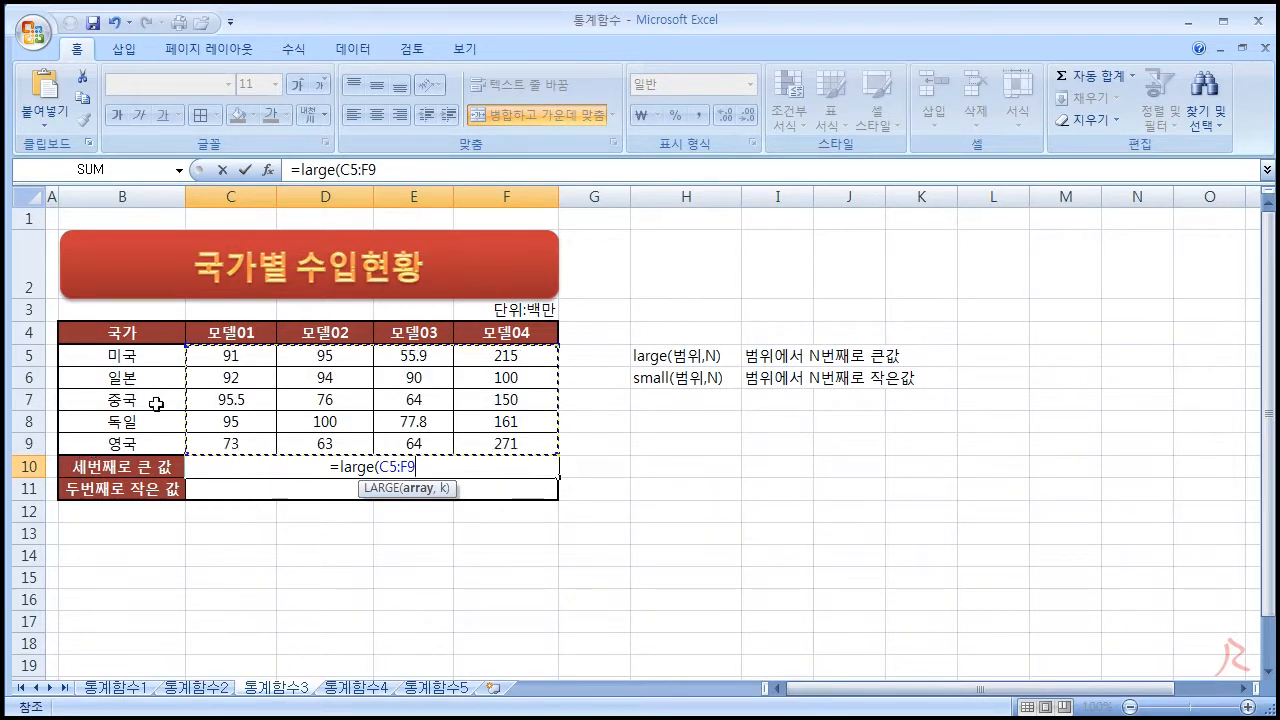
pyautogui.moveTo(232, 356); pyautogui.dragTo(502, 444)
pyautogui.write(',3')
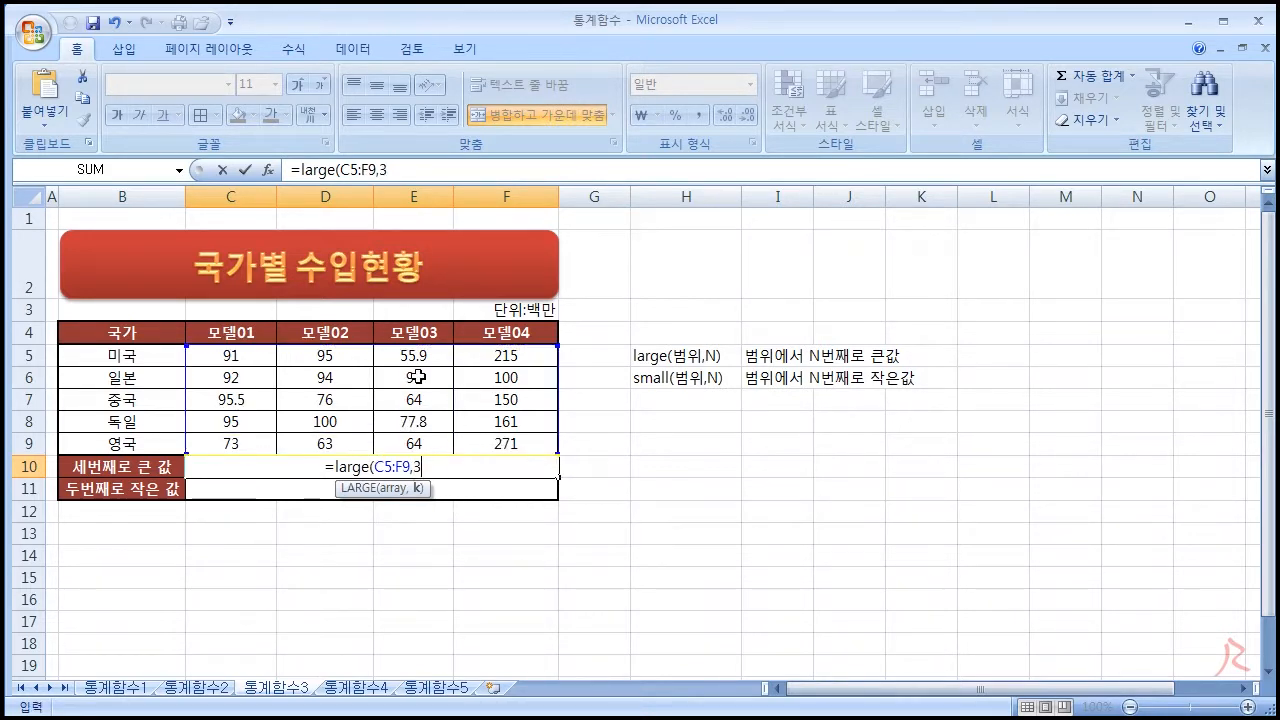
pyautogui.press('BackSpace')
pyautogui.press('BackSpace')
pyautogui.press('BackSpace')
pyautogui.press('BackSpace')
pyautogui.press('BackSpace')
pyautogui.press('BackSpace')
pyautogui.press('BackSpace')
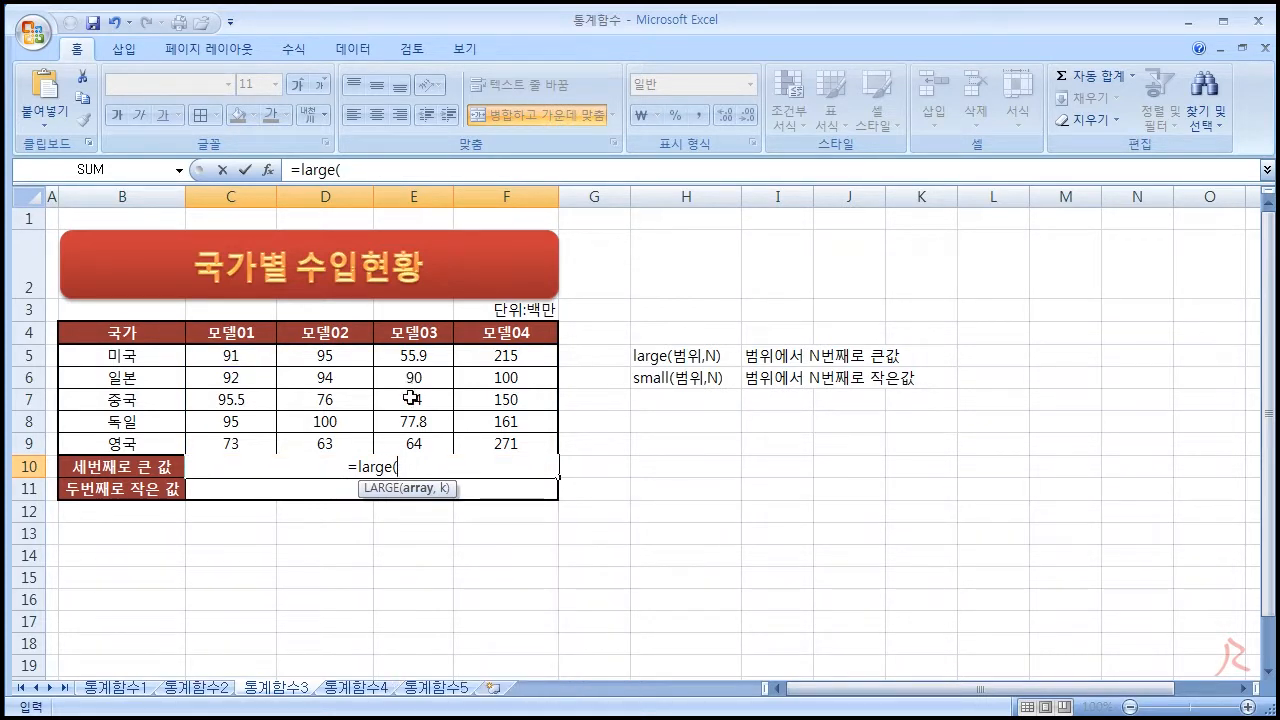
# Open the function arguments for LARGE in C10 and set Array to C5:F9.
pyautogui.press('BackSpace')
pyautogui.write('(')
pyautogui.click(271, 180)
pyautogui.moveTo(286, 248); pyautogui.dragTo(820, 336)
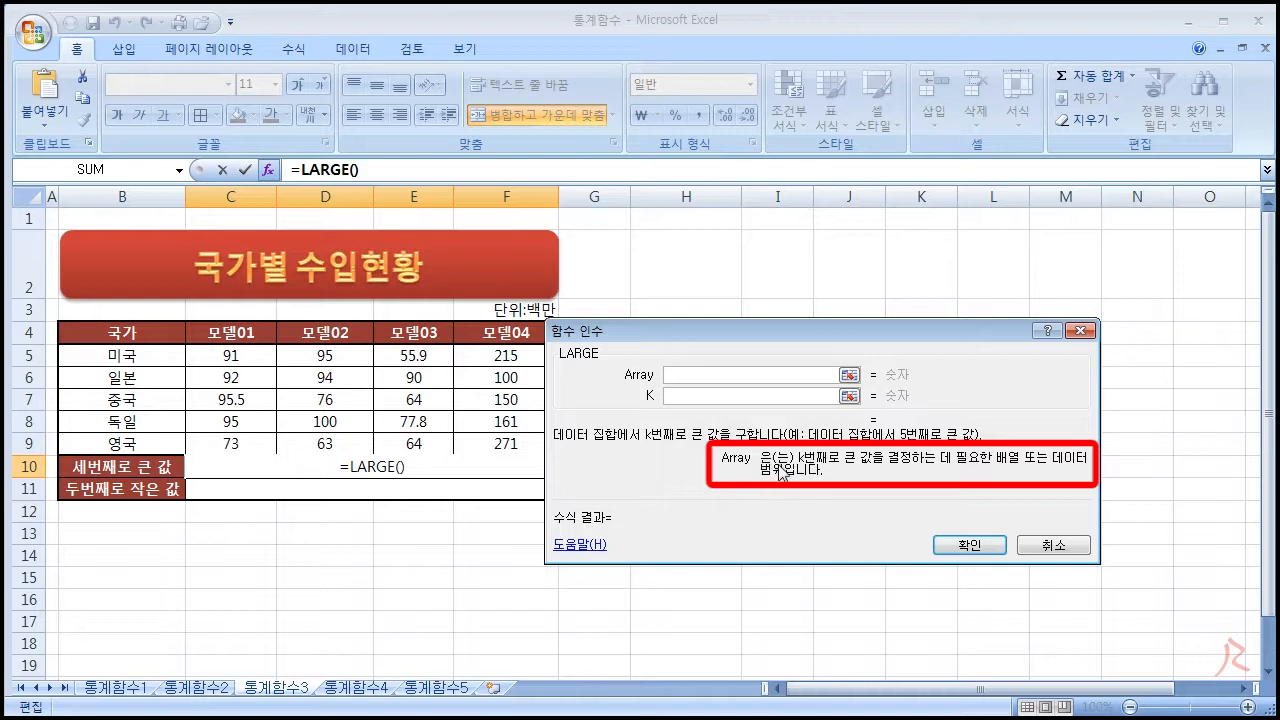
pyautogui.moveTo(716, 338); pyautogui.dragTo(764, 338)
pyautogui.moveTo(252, 358); pyautogui.dragTo(515, 440)
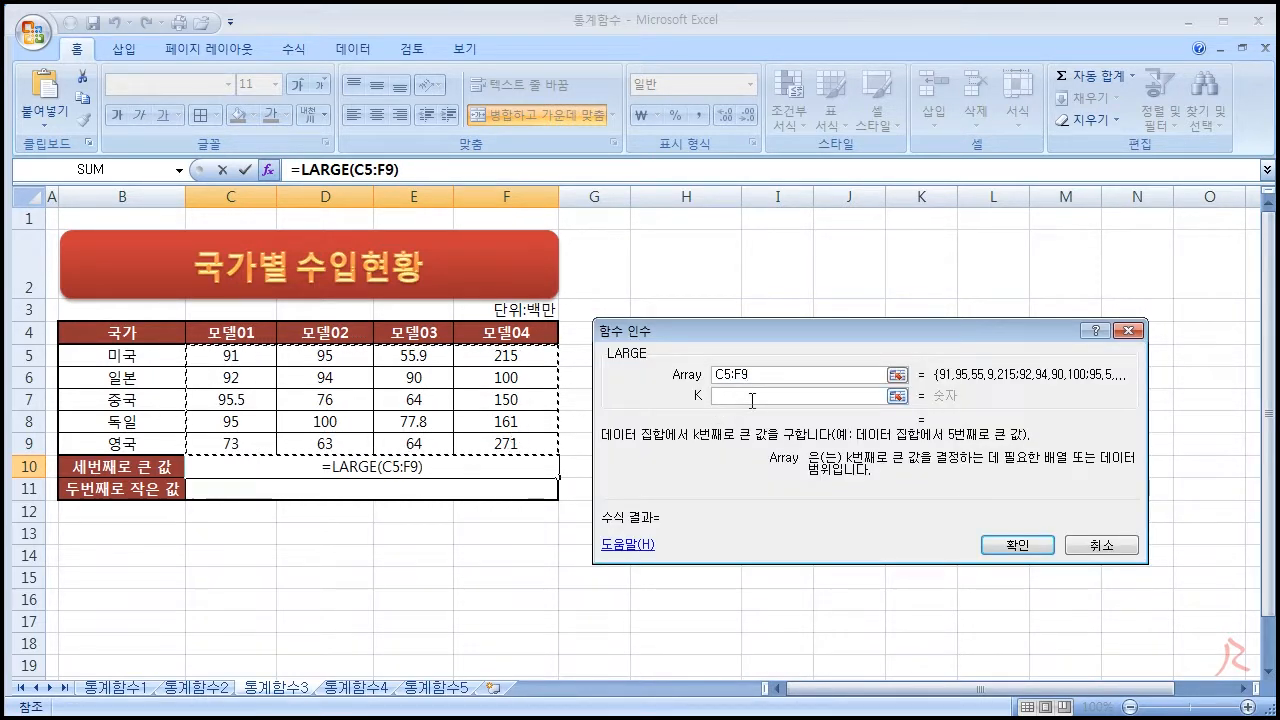
# Set LARGE's K argument to 3 and move the arguments dialog below the data table, clear of the C10 formula.
pyautogui.click(740, 396)
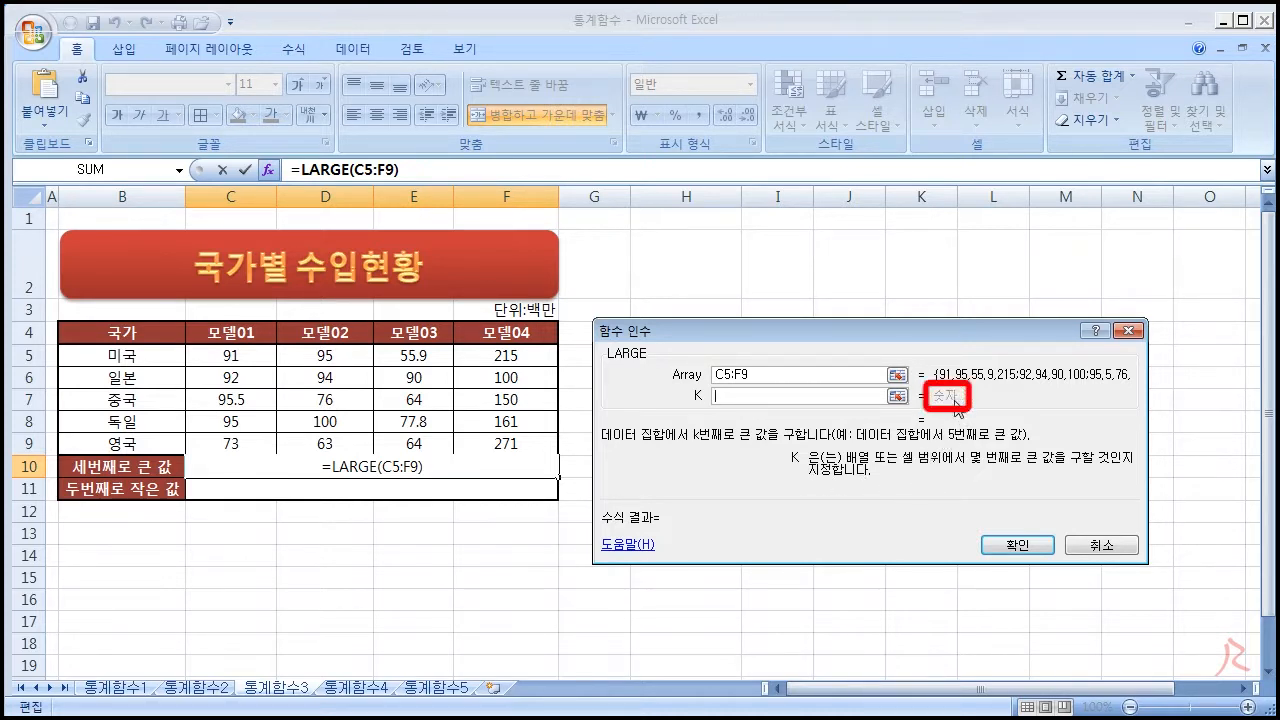
pyautogui.moveTo(861, 338); pyautogui.dragTo(872, 339)
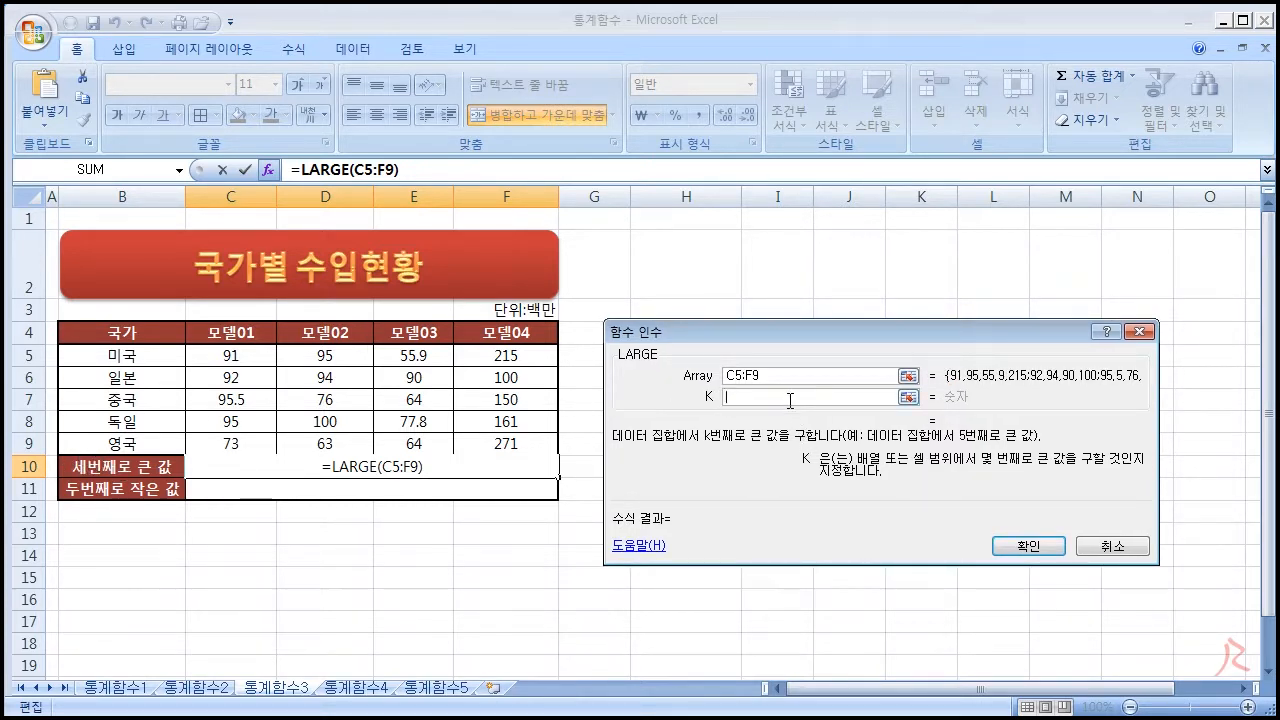
pyautogui.write('3')
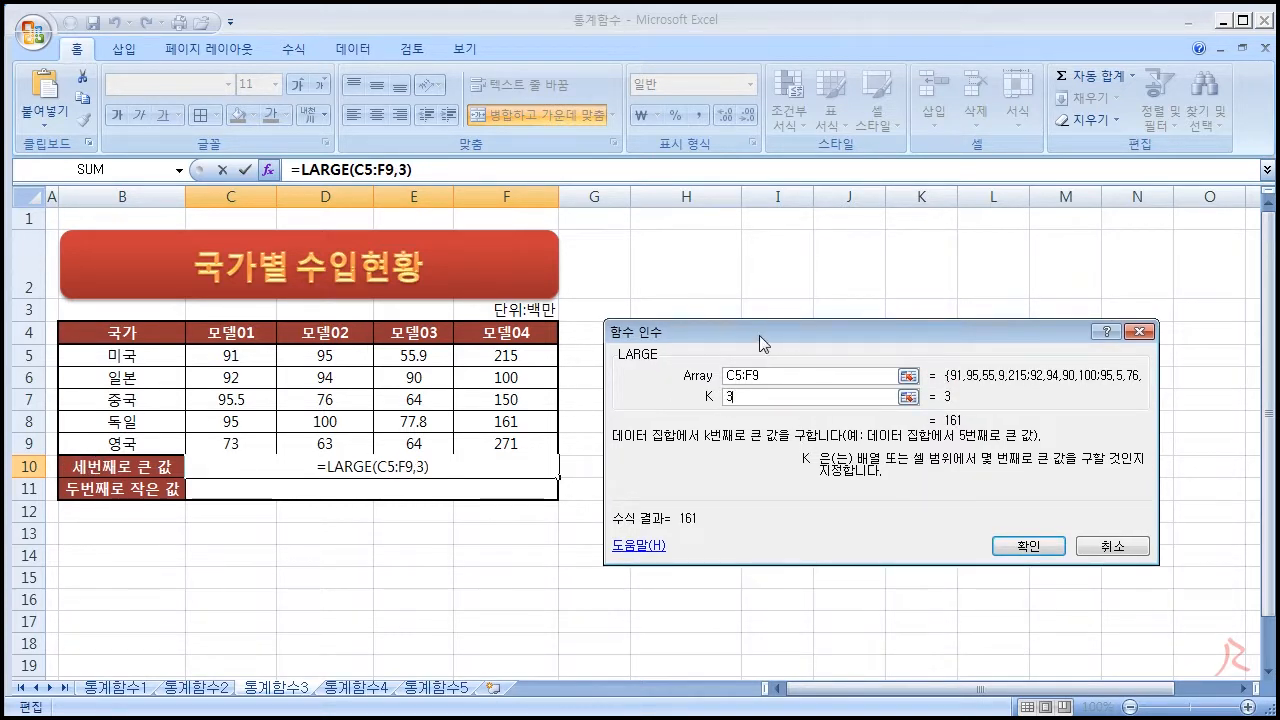
pyautogui.moveTo(759, 335); pyautogui.dragTo(725, 453)
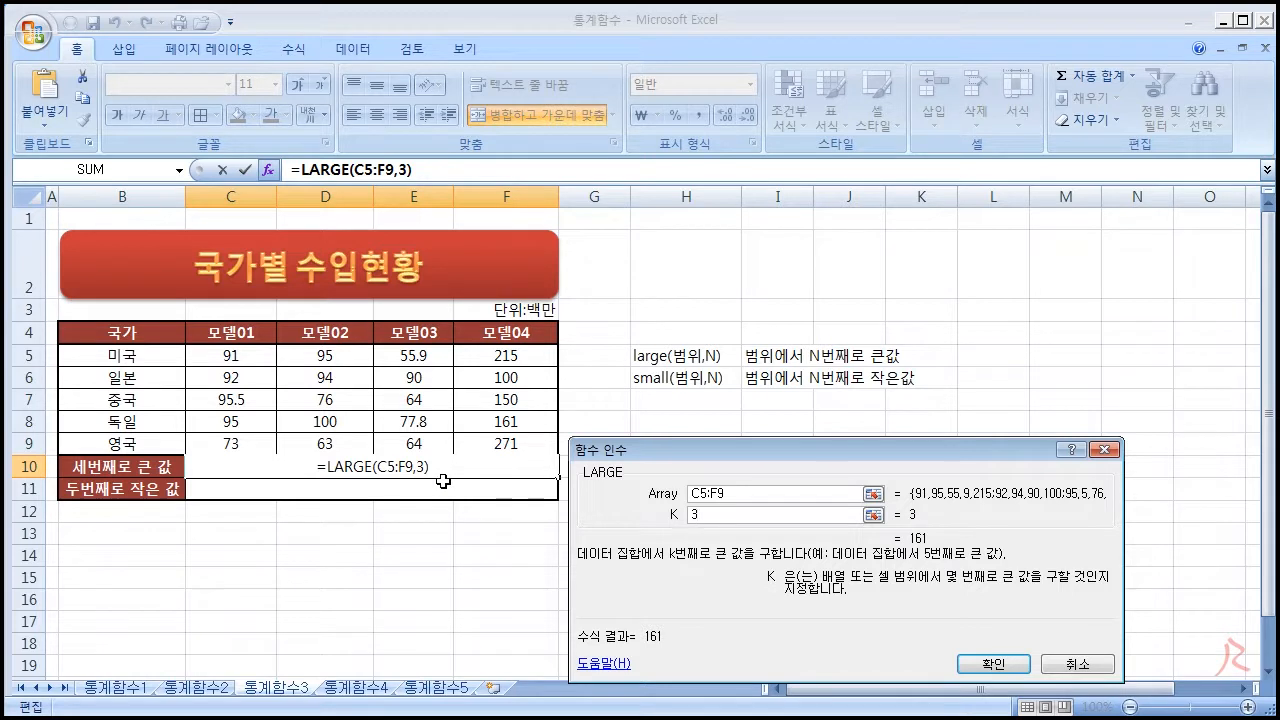
pyautogui.moveTo(588, 447); pyautogui.dragTo(588, 431)
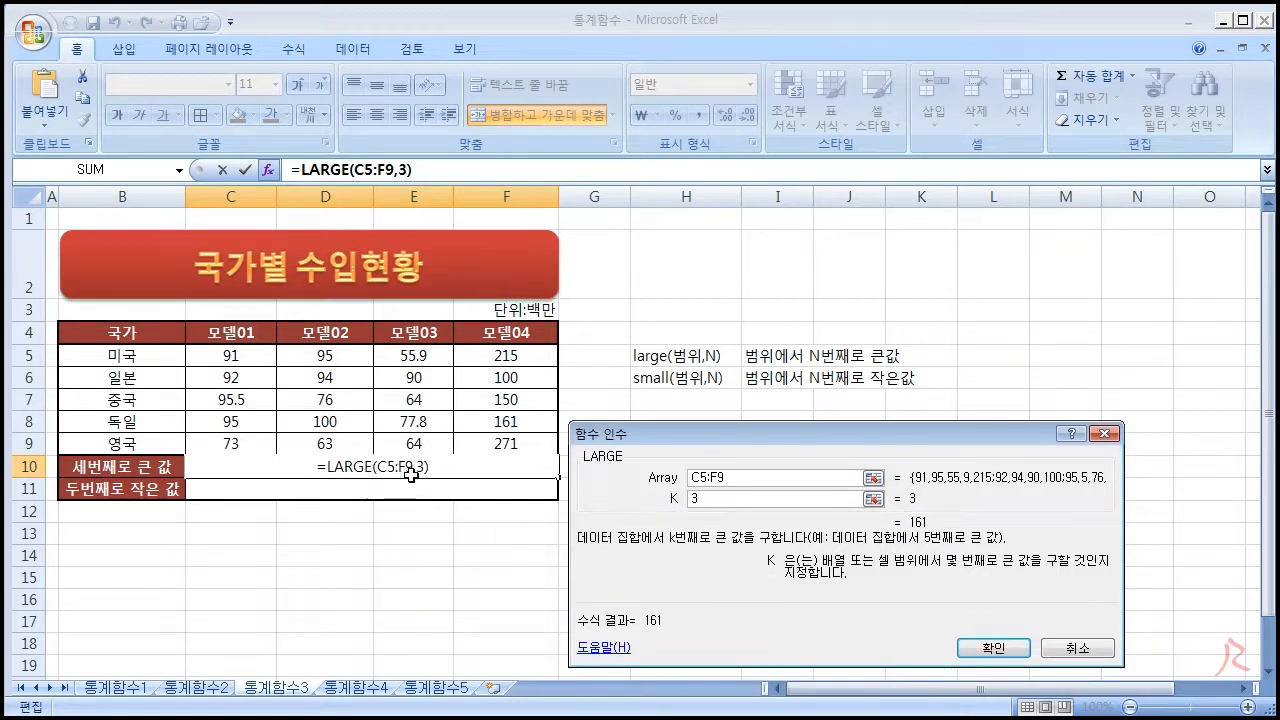
pyautogui.moveTo(642, 439); pyautogui.dragTo(625, 415)
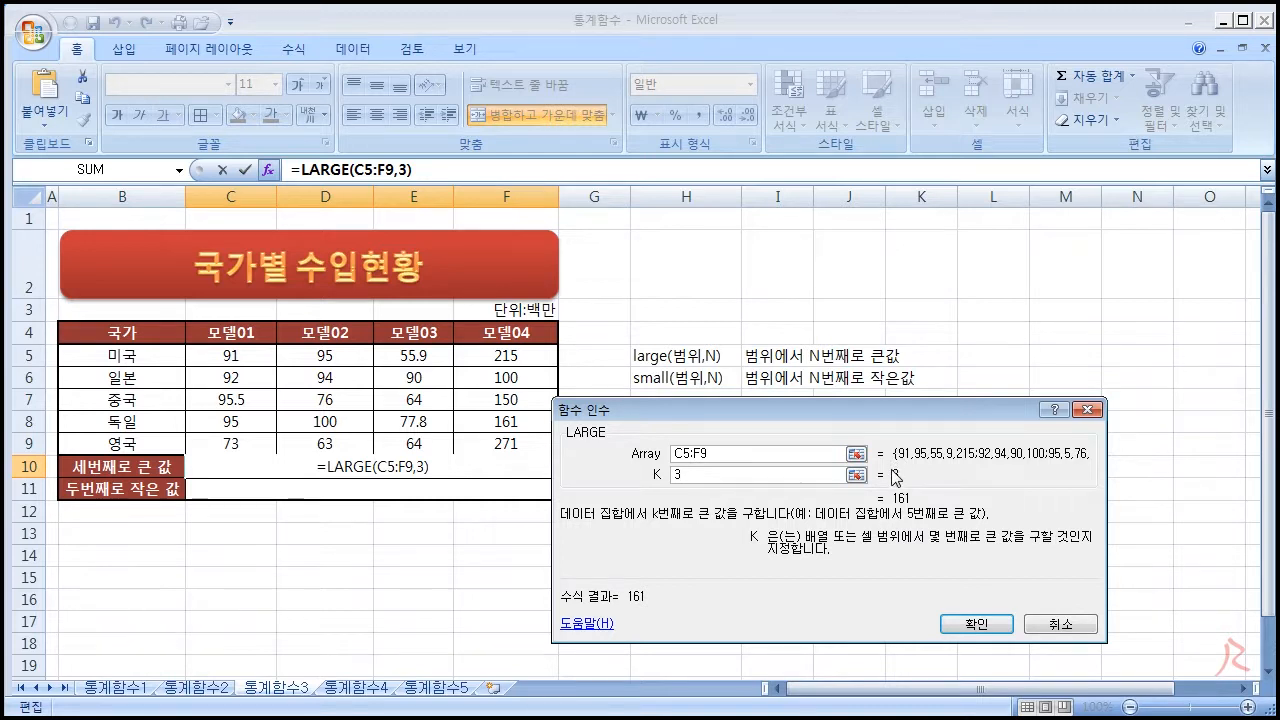
# Review the descriptions of the Array and K arguments and enter the LARGE formula in C10.
pyautogui.click(746, 456)
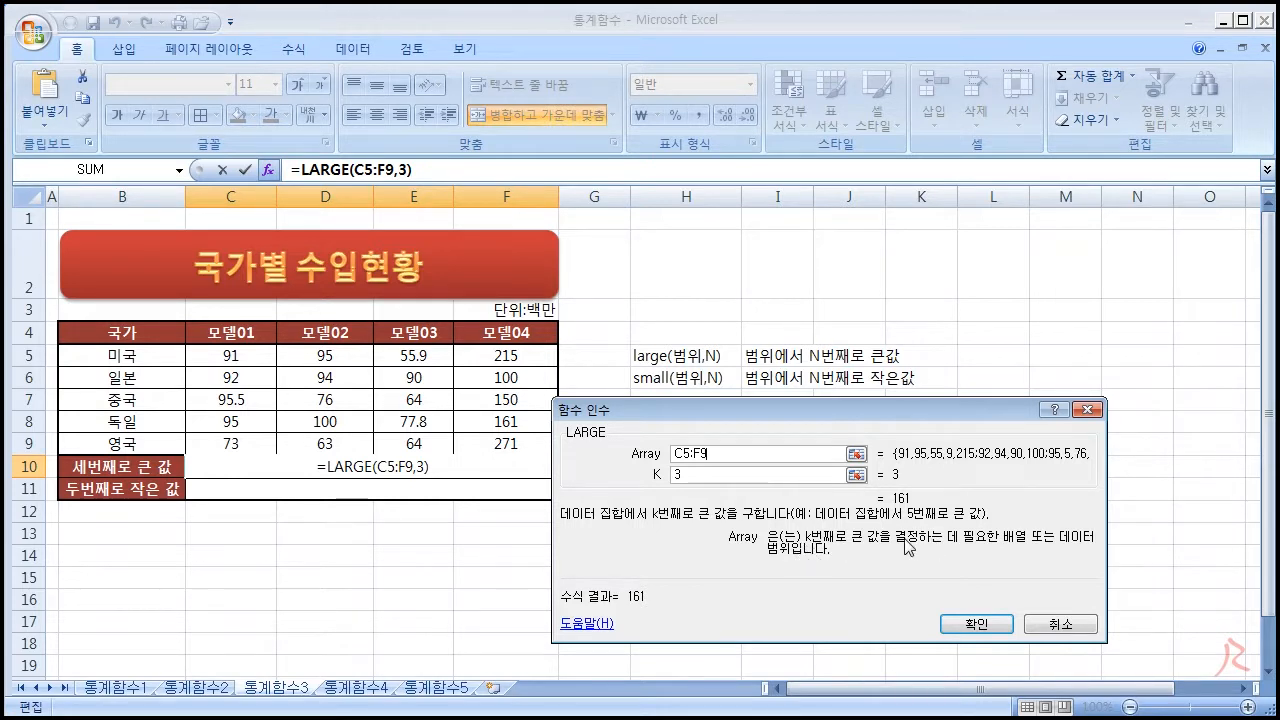
pyautogui.click(727, 476)
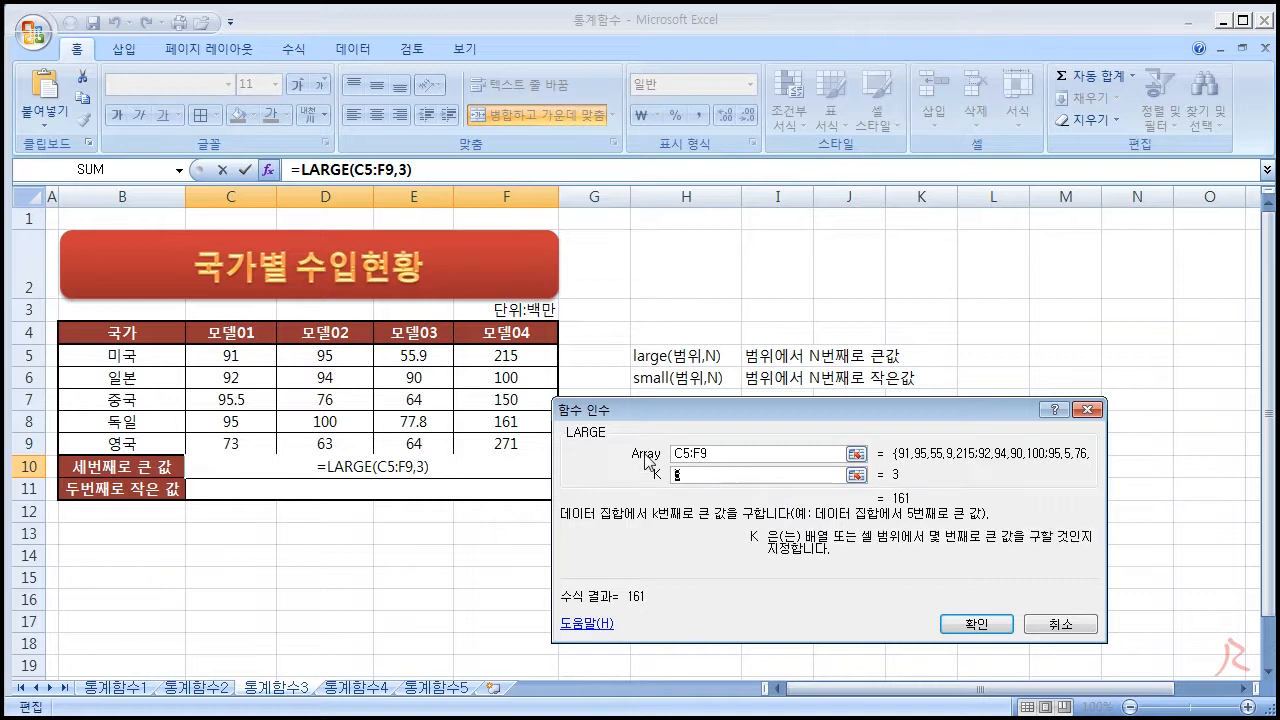
pyautogui.click(718, 454)
pyautogui.click(716, 474)
pyautogui.click(736, 479)
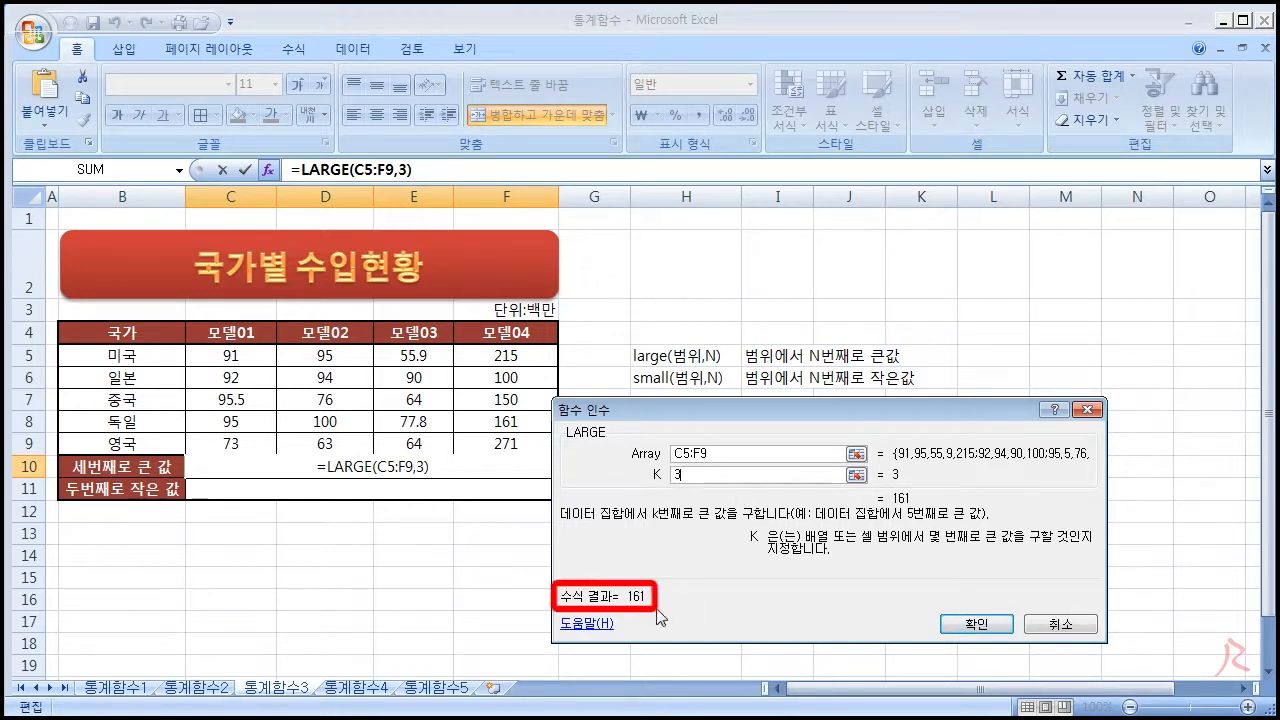
pyautogui.click(957, 625)
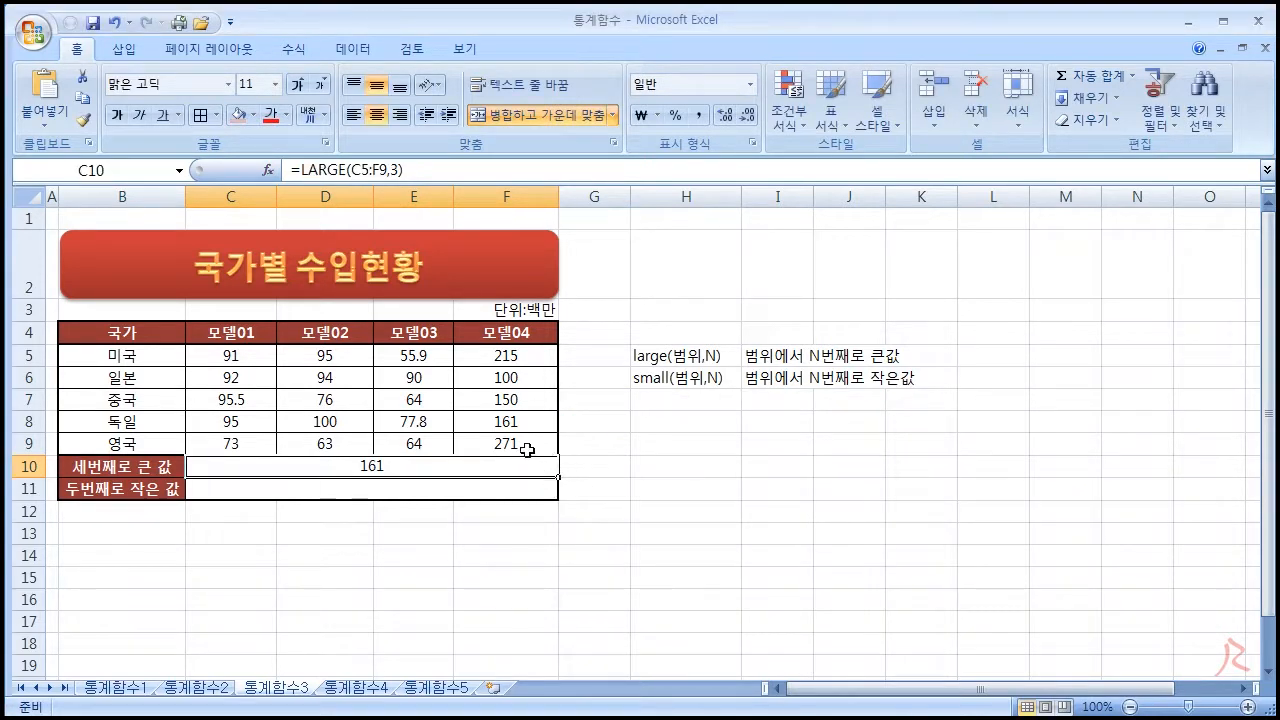
# Check the LARGE result against the three highest import values in C5:F9.
pyautogui.moveTo(246, 352); pyautogui.dragTo(476, 441)
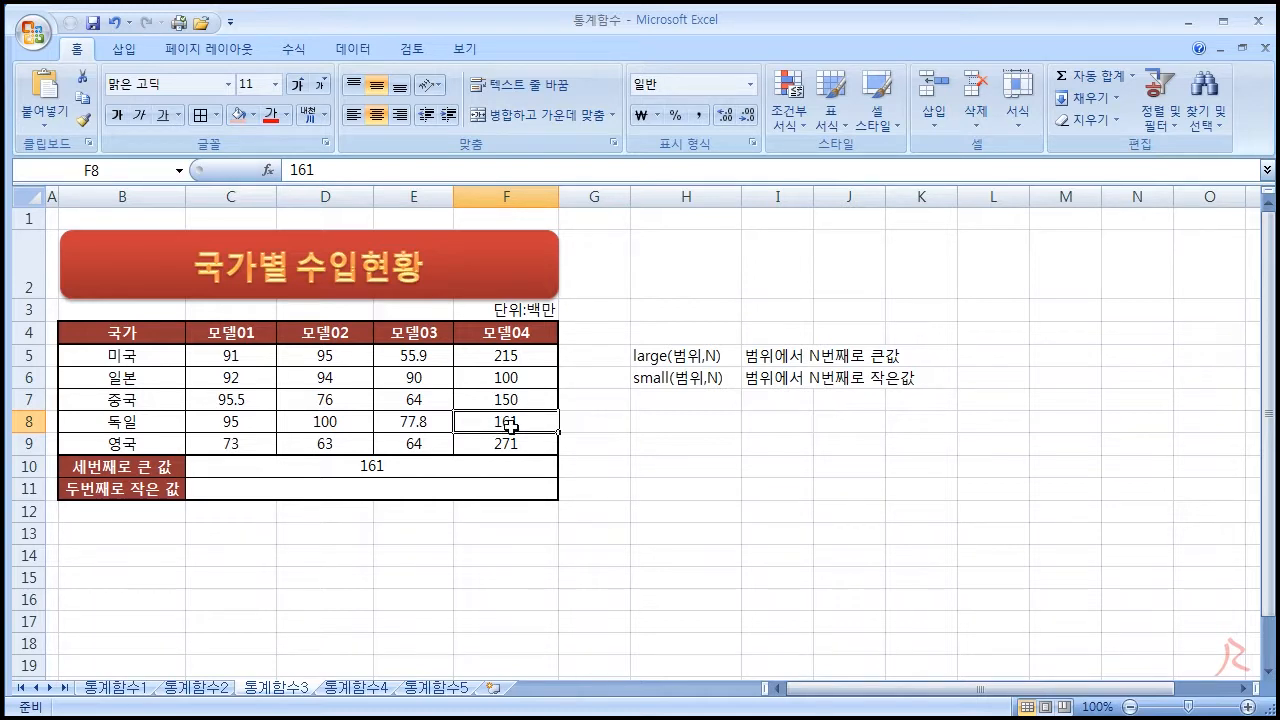
pyautogui.click(511, 444)
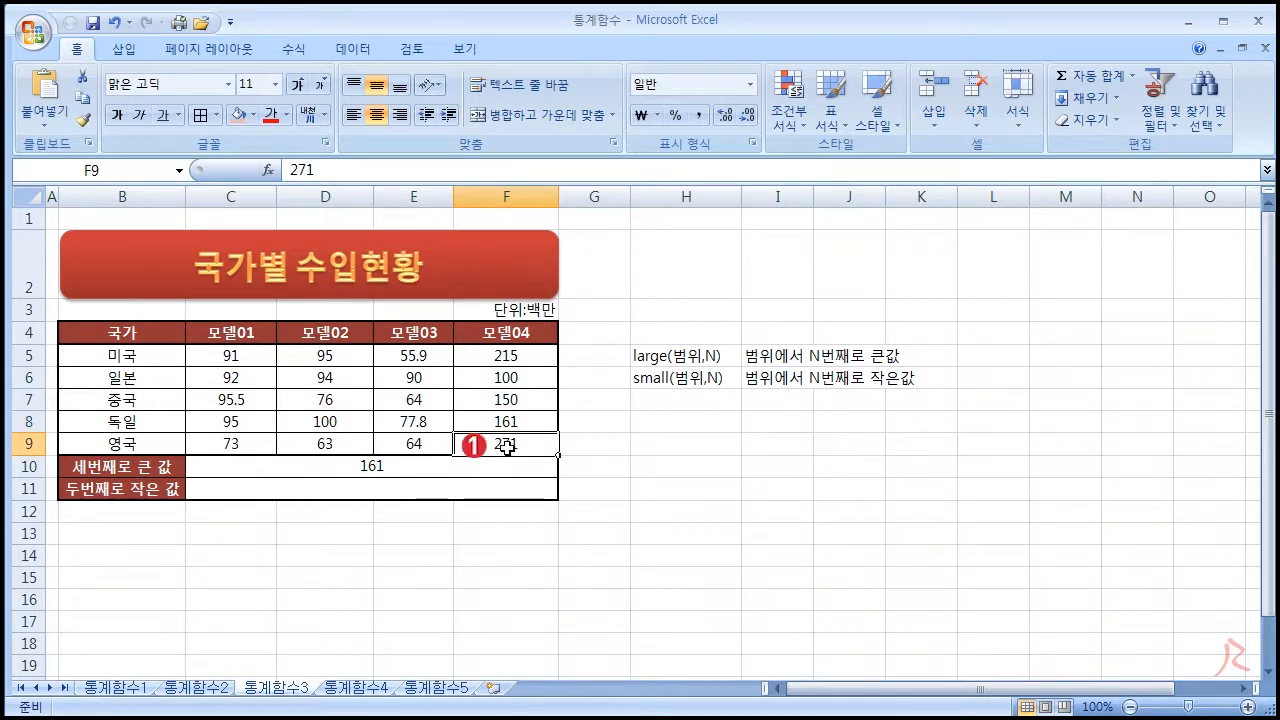
pyautogui.click(512, 356)
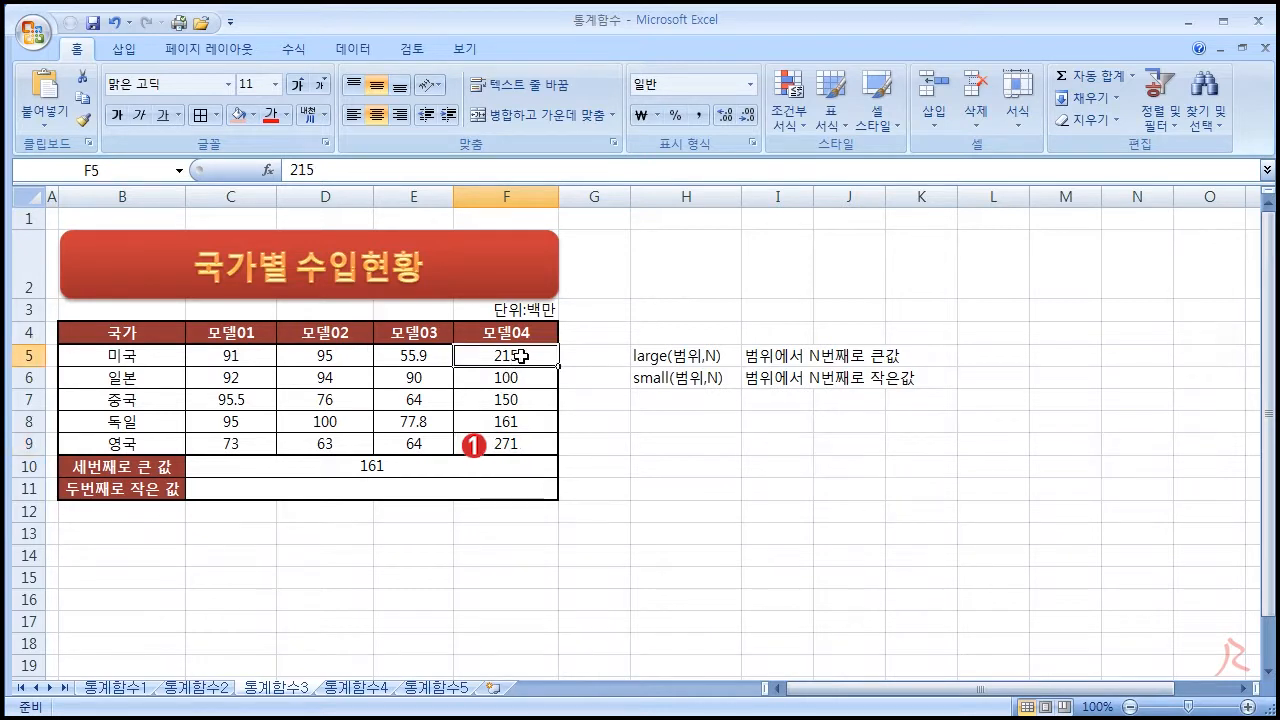
pyautogui.click(497, 419)
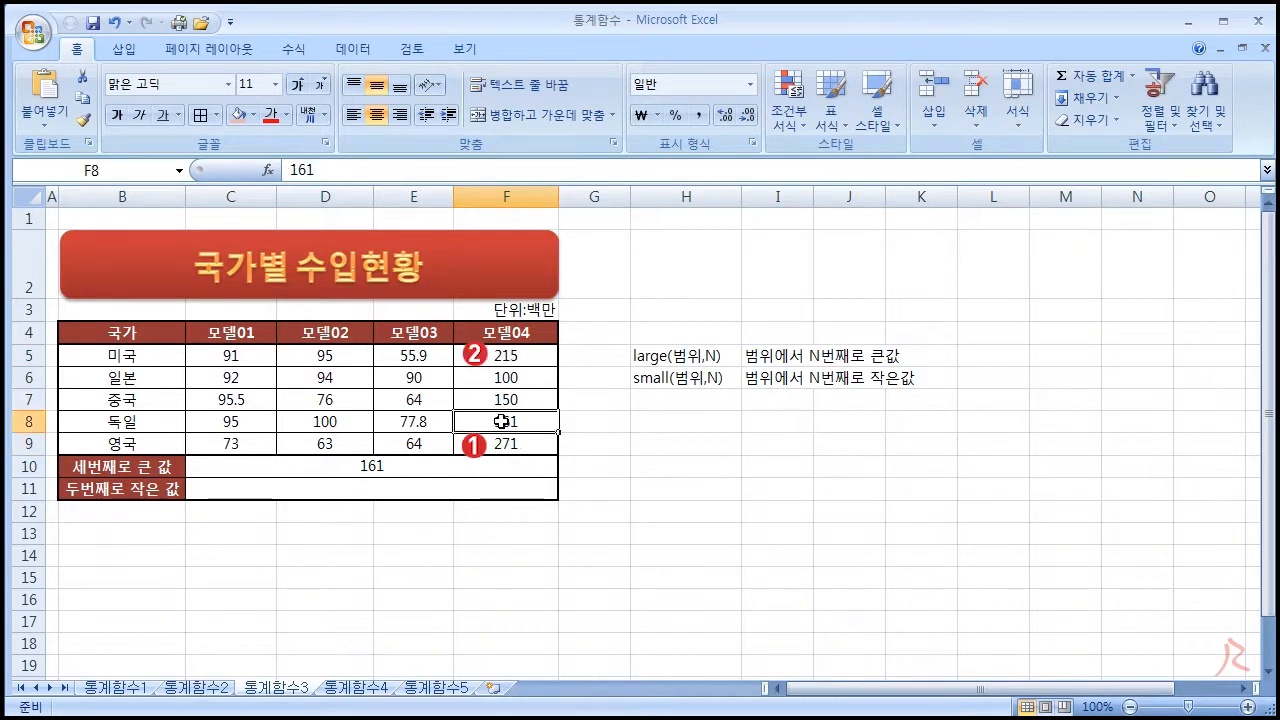
# Enter =small(C5:F9,2) in C11 to find the second-smallest import value.
pyautogui.click(348, 485)
pyautogui.write('=small')
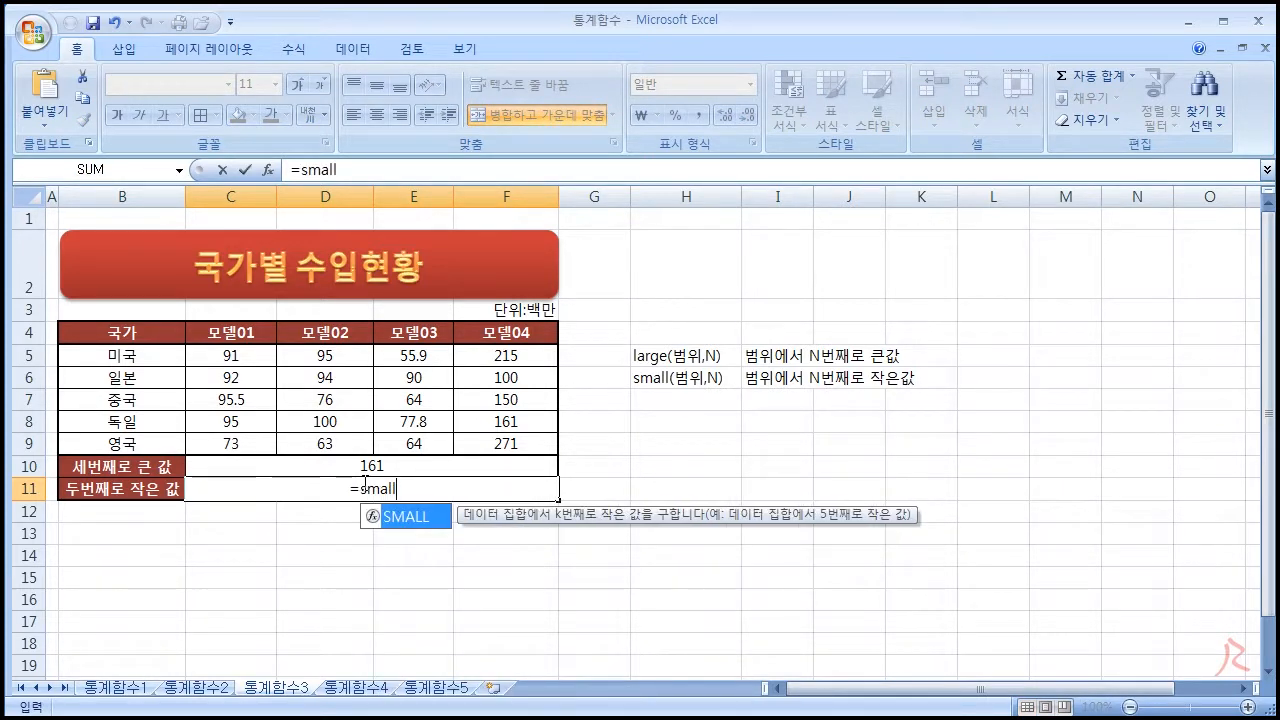
pyautogui.write('(')
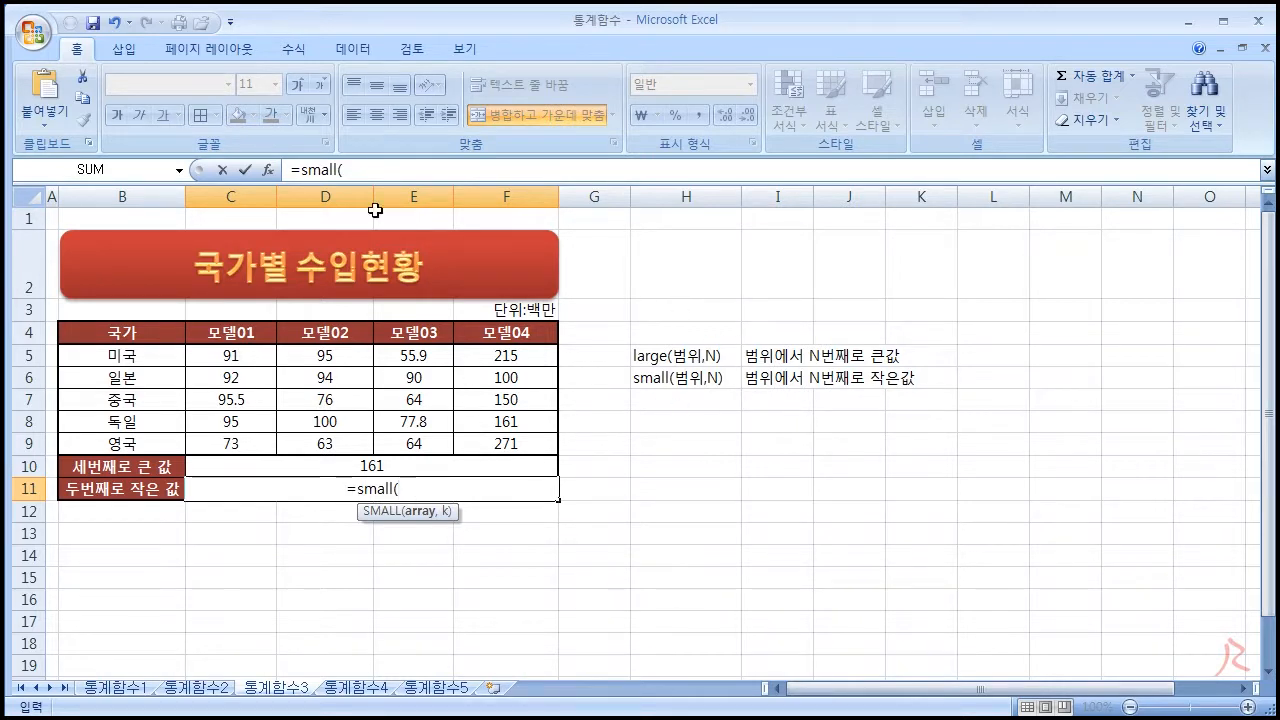
pyautogui.moveTo(228, 355); pyautogui.dragTo(500, 449)
pyautogui.write(',')
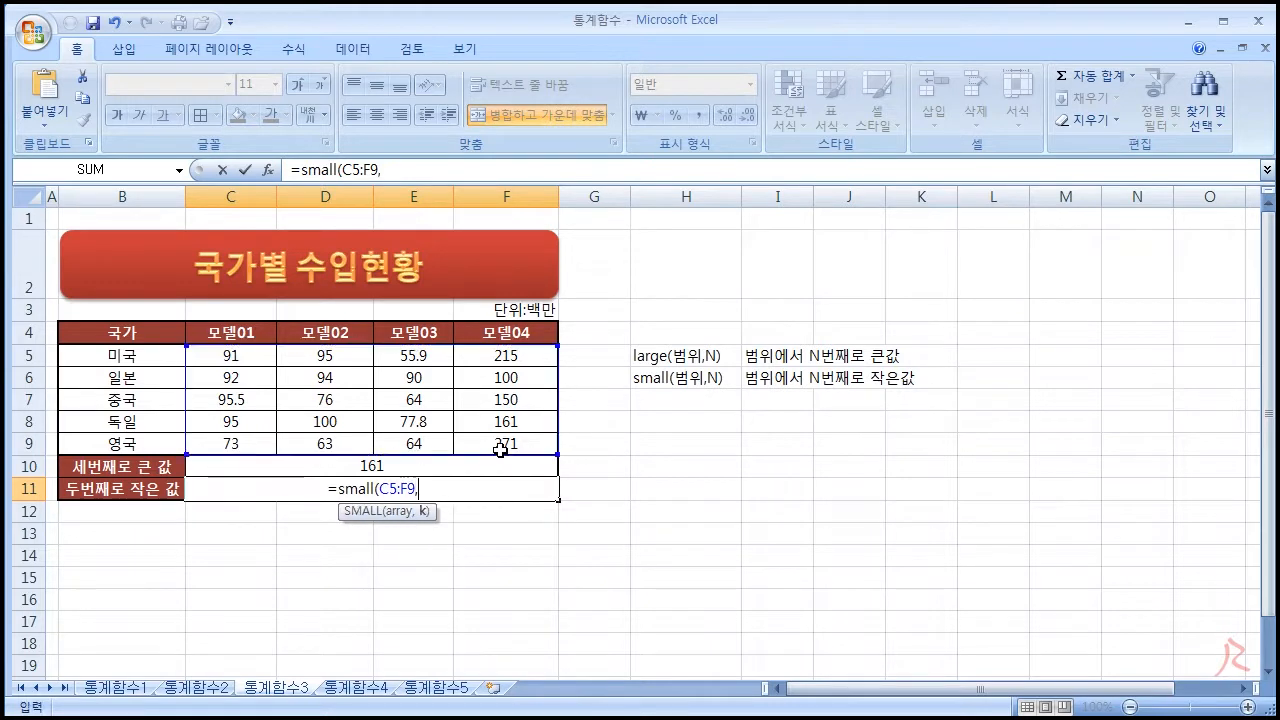
pyautogui.write('2)')
pyautogui.press('Return')
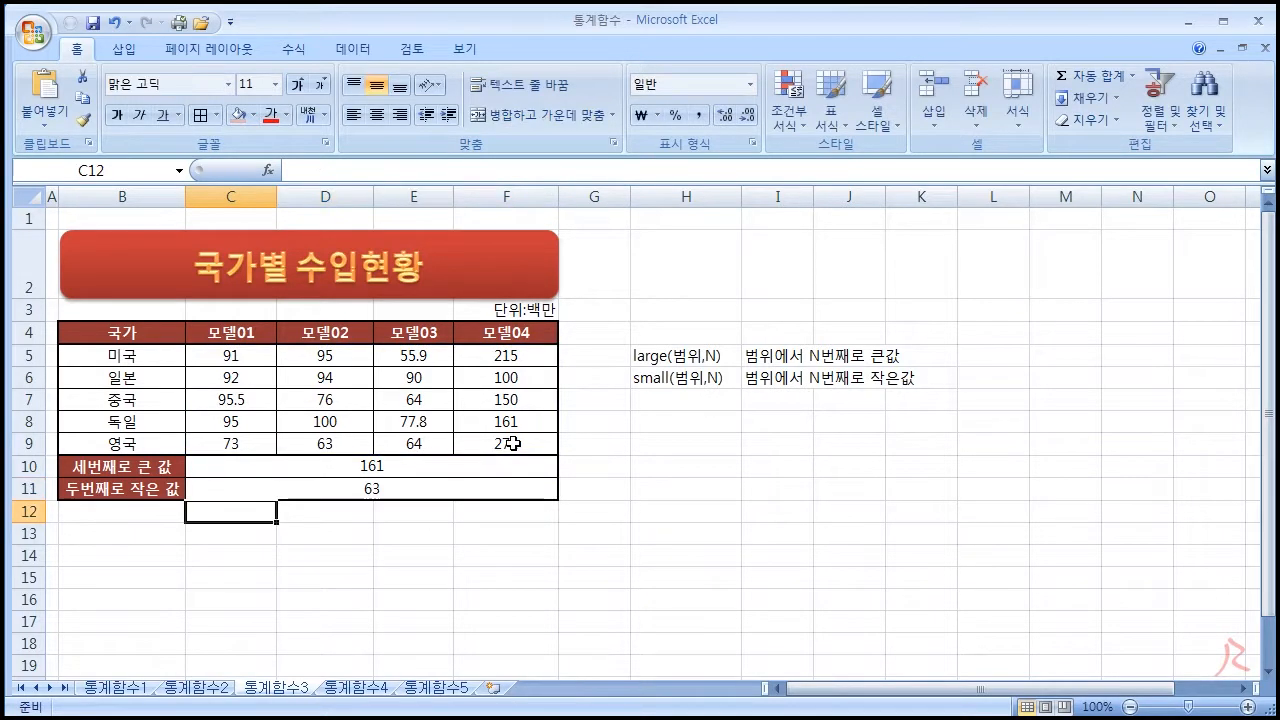
# Check the SMALL result in C11 against the two lowest import values in the table.
pyautogui.click(400, 488)
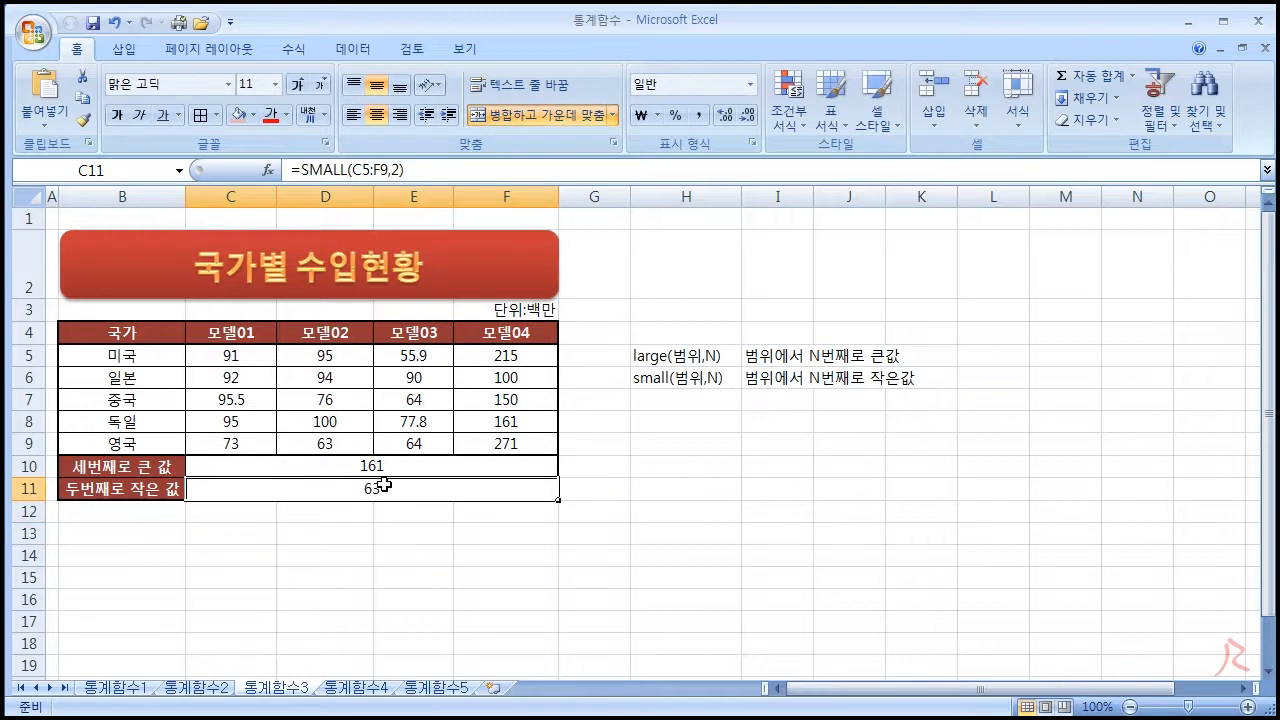
pyautogui.click(398, 363)
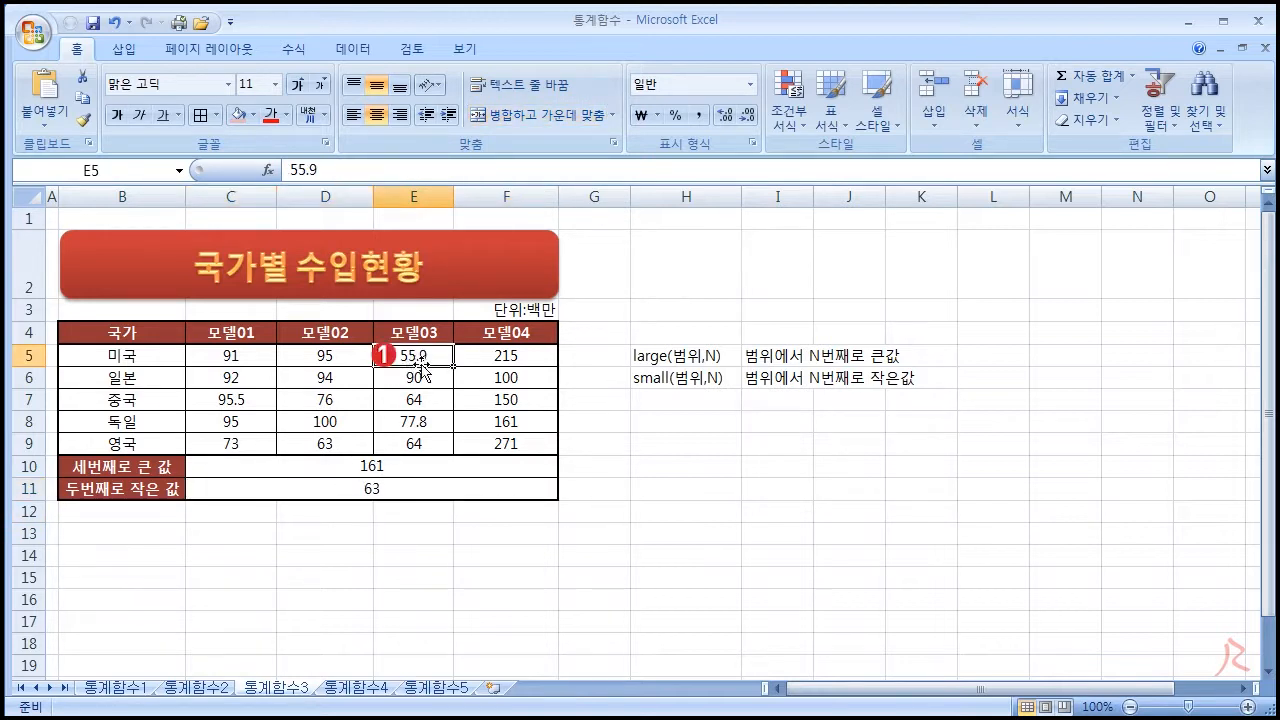
pyautogui.click(338, 443)
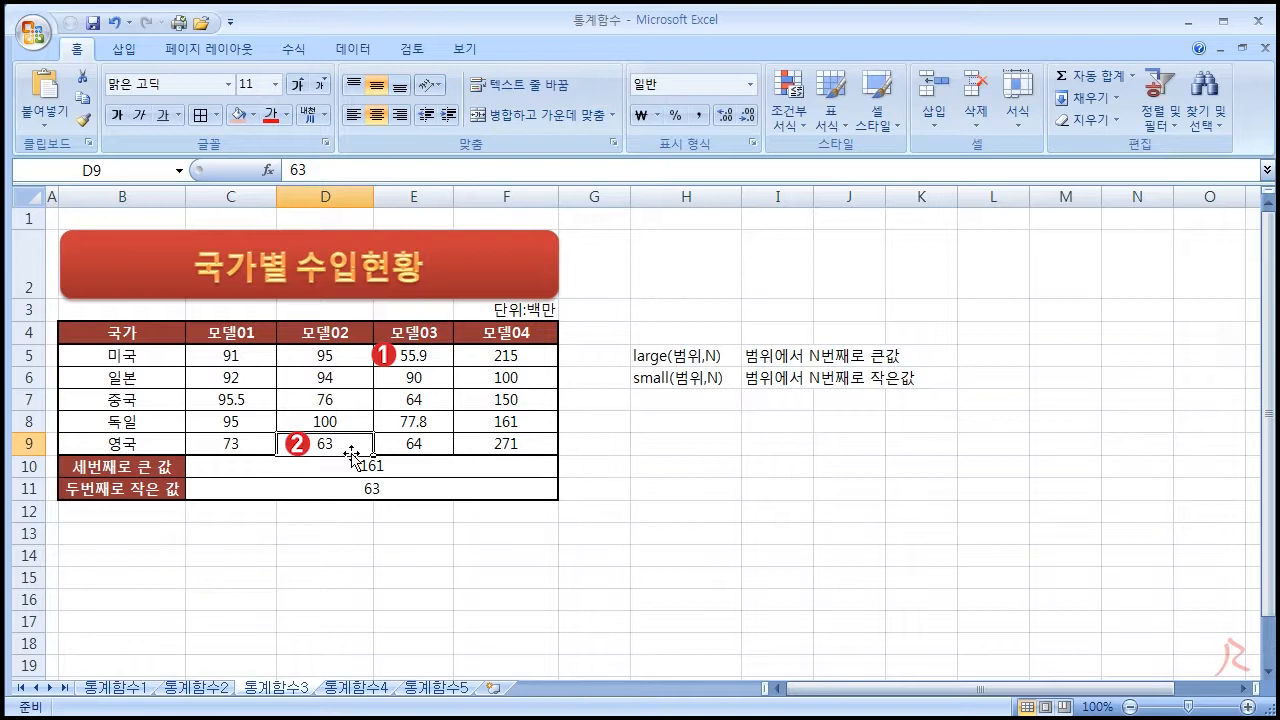
pyautogui.click(656, 492)
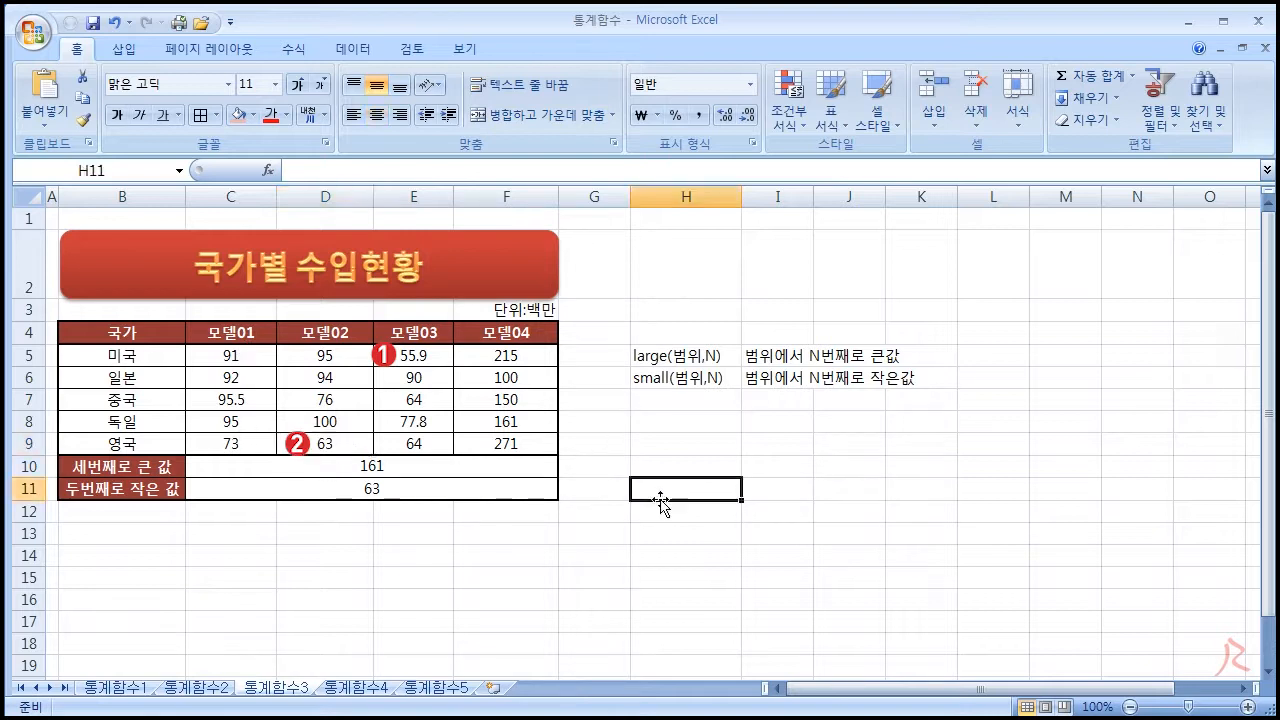